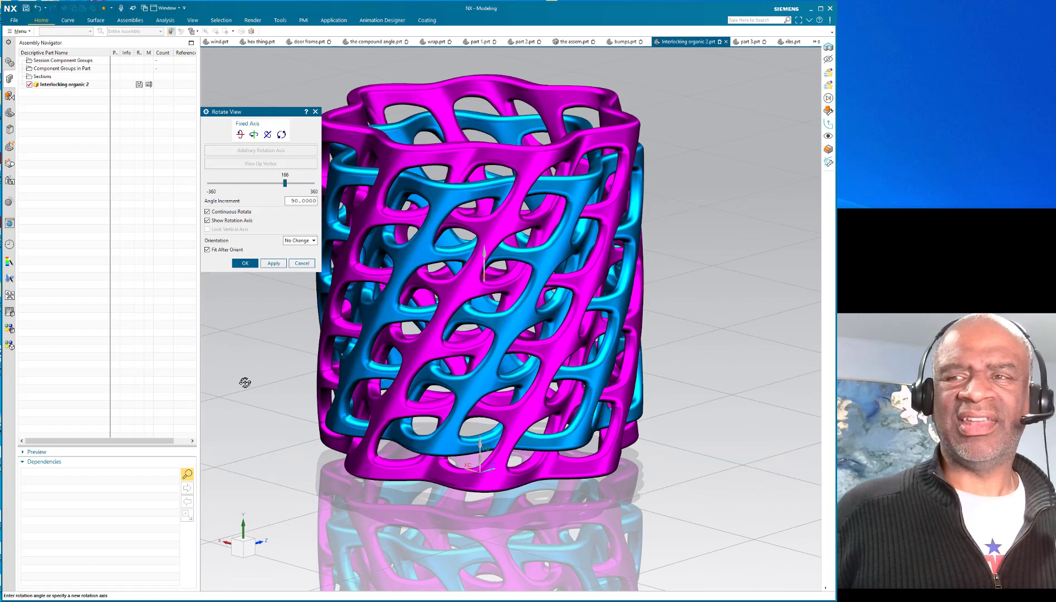
- Tilt the continuously spinning magenta and blue lattice cylinders about a new axis
left_click_drag(259, 388, 247, 280)
- End the continuous rotation, roll the history back to the Datum Coordinate System, and show the Part Navigator
left_click(245, 264)
left_click(249, 305)
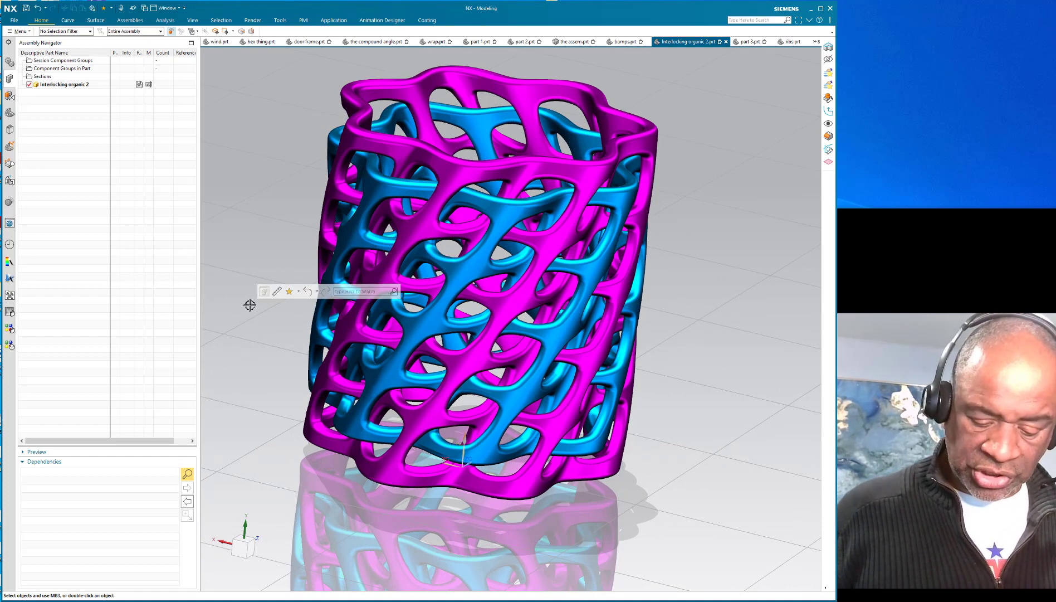
key("ctrl+z")
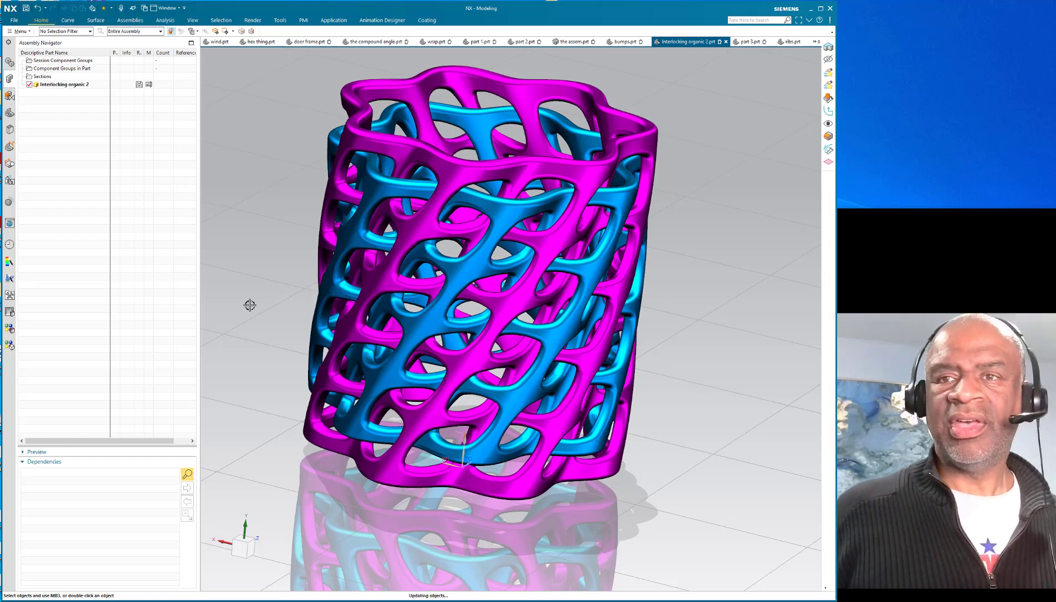
left_click(9, 112)
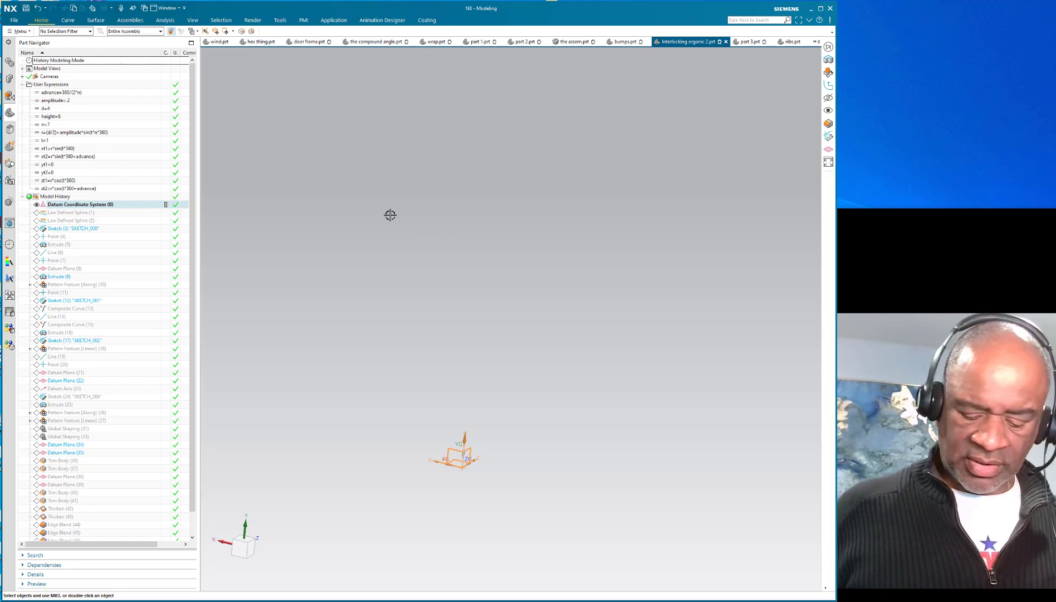
- Hide every object, then unhide just the datum coordinate system
key("ctrl+a")
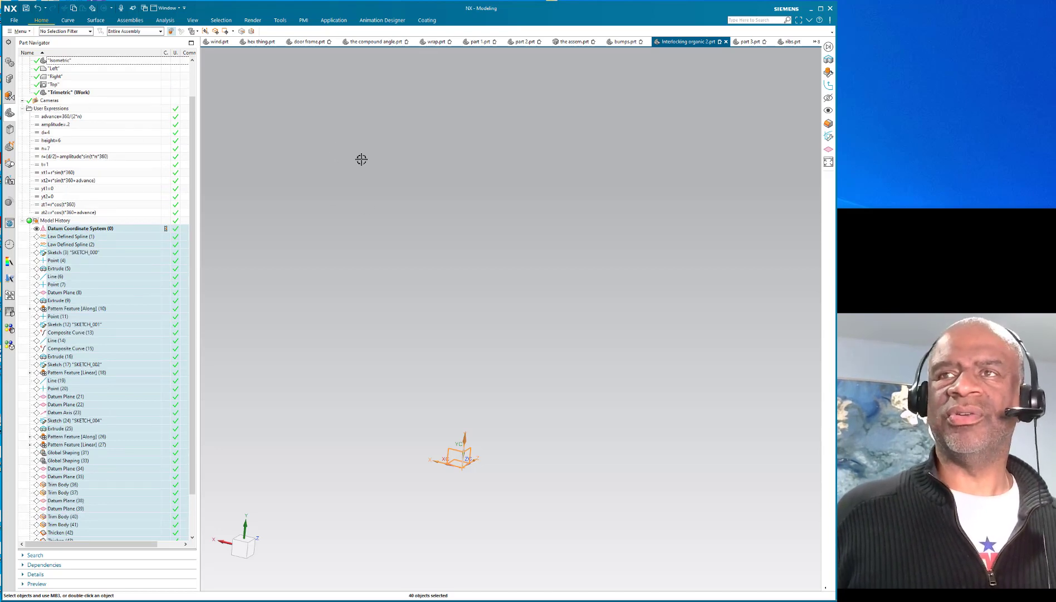
key("ctrl+b")
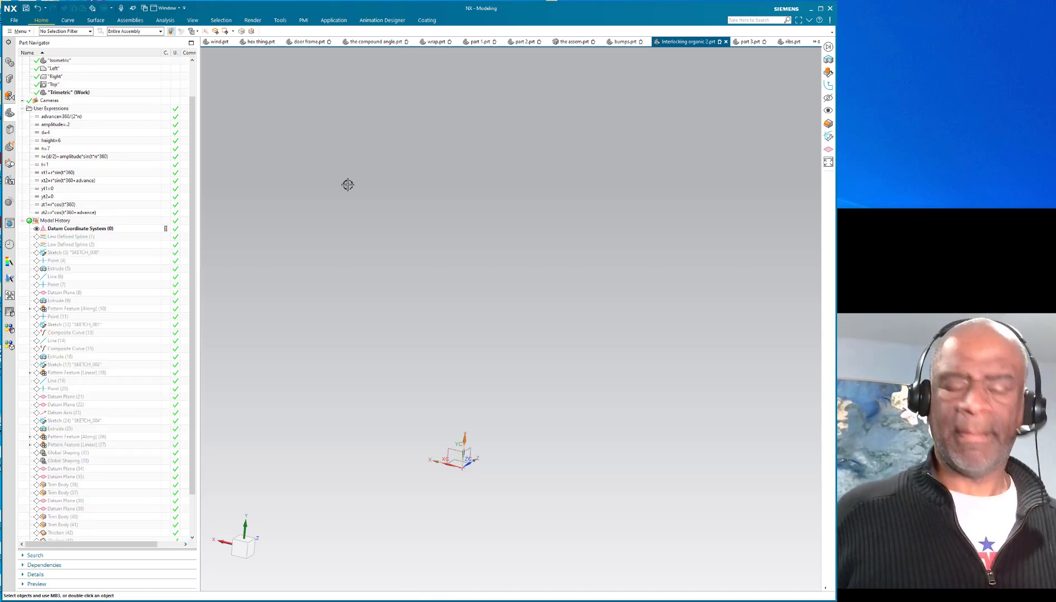
key("ctrl+shift+k")
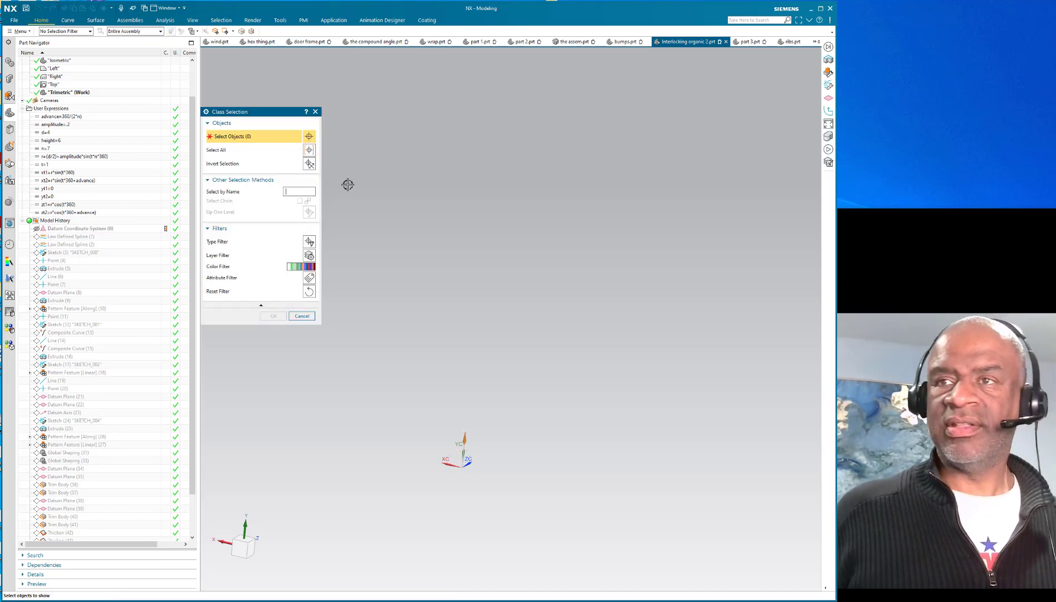
left_click(310, 316)
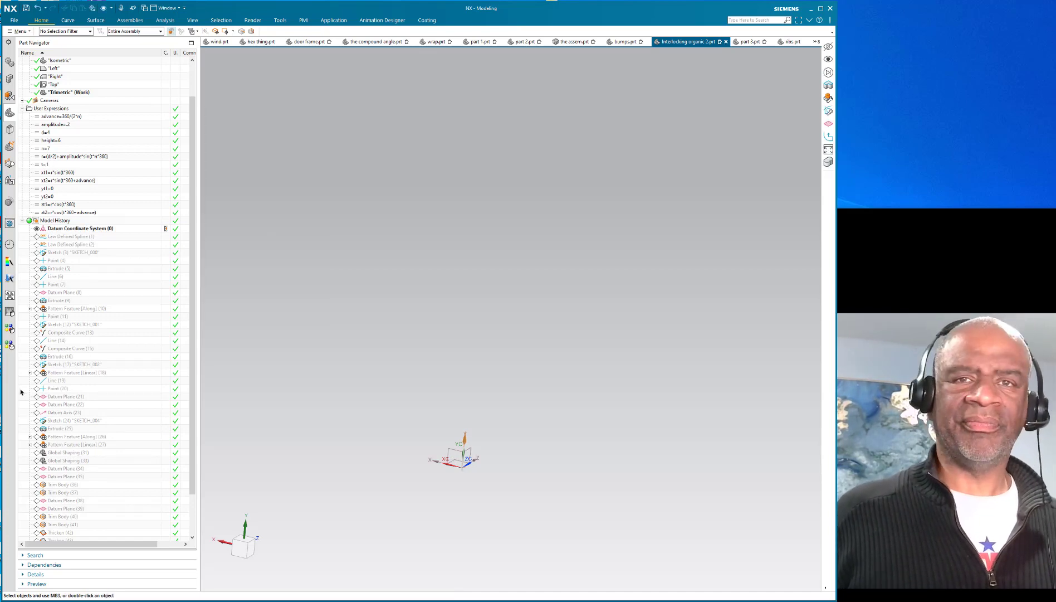
- Make Law Defined Spline (1) and (2) current so both wavy curves appear, then list the expressions
right_click(66, 237)
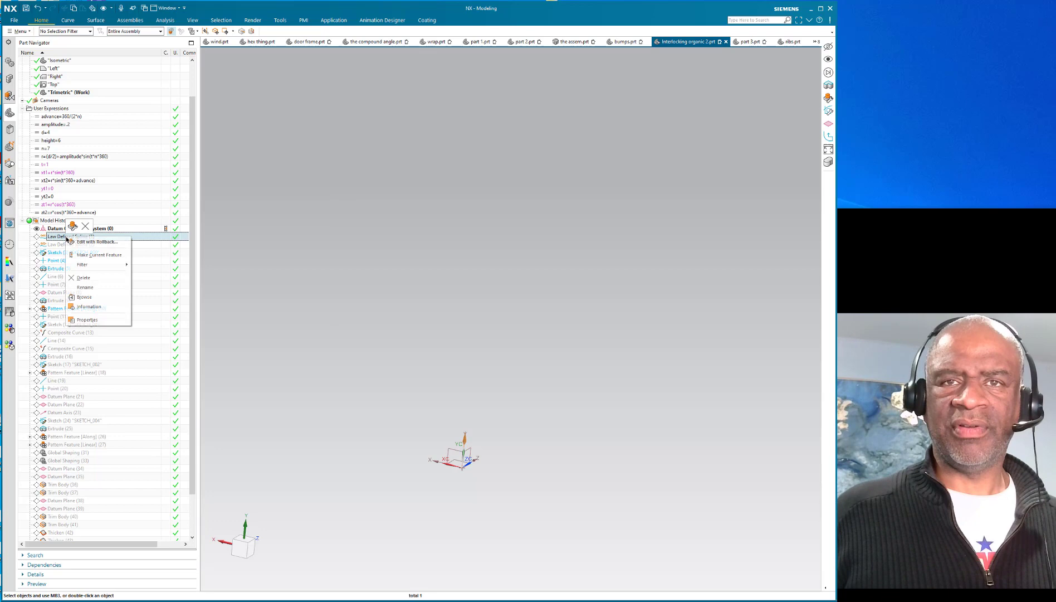
left_click(86, 255)
mouse_move(327, 328)
middle_mouse_down()
mouse_move(329, 363)
mouse_move(318, 342)
mouse_move(330, 349)
middle_mouse_up()
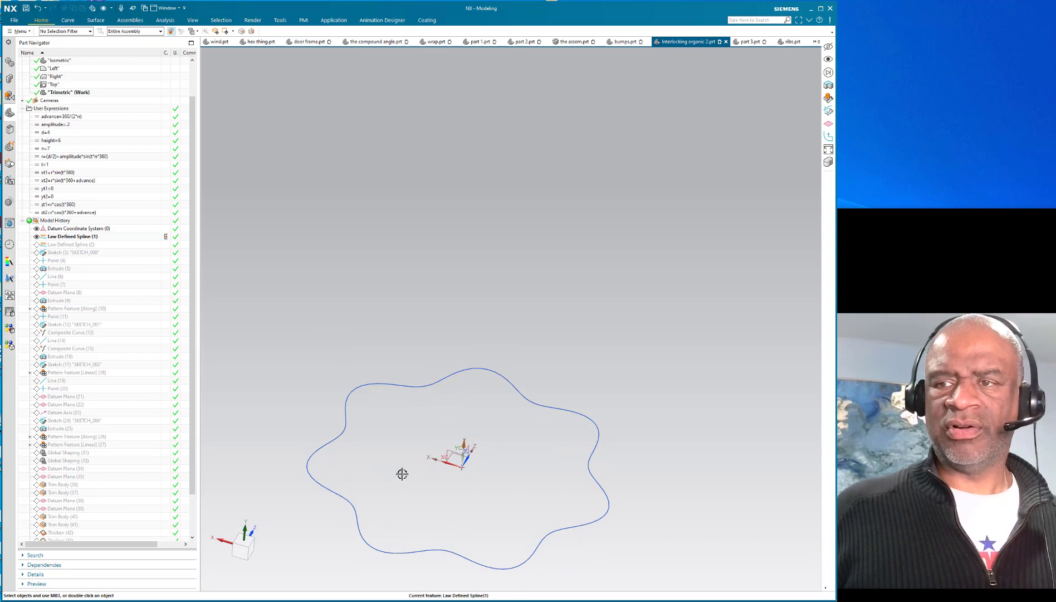
middle_click_drag(402, 473, 356, 389)
left_click(75, 245)
right_click(75, 245)
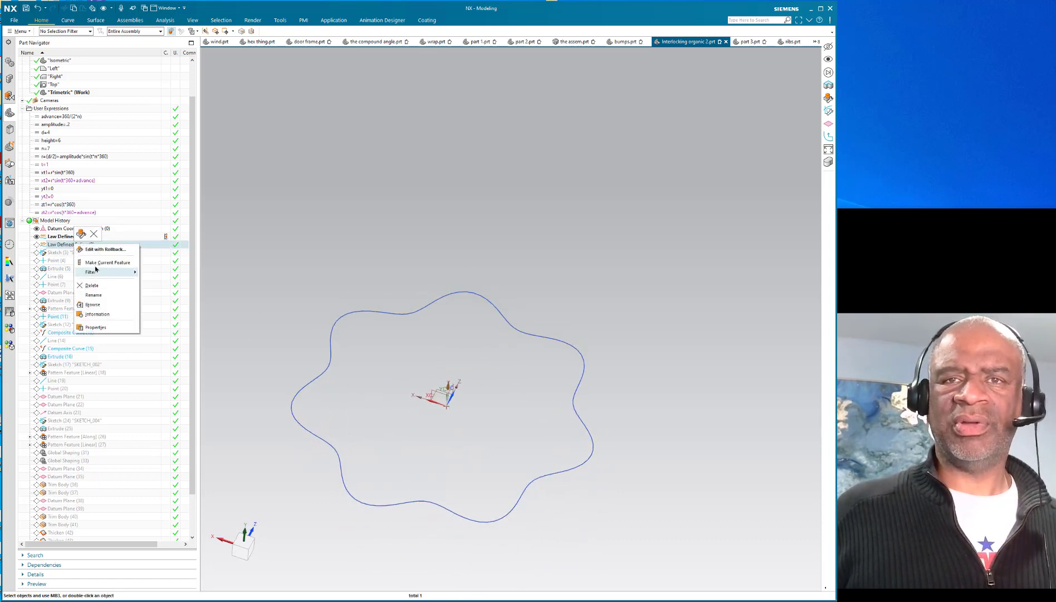
left_click(101, 262)
mouse_move(417, 437)
middle_mouse_down()
mouse_move(396, 410)
mouse_move(408, 427)
middle_mouse_up()
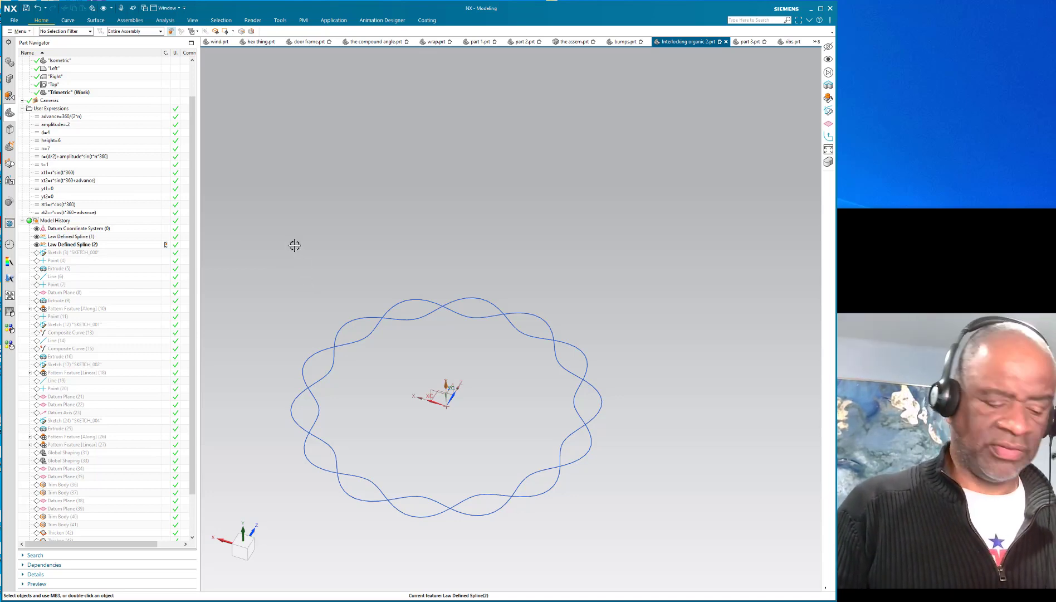
key("ctrl+e")
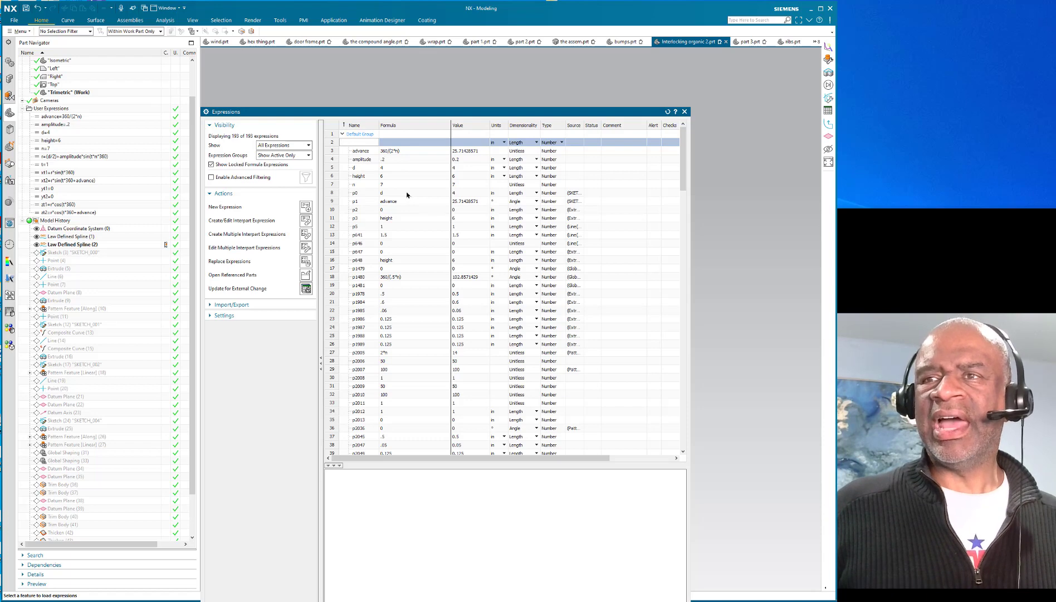
scroll(406, 234, "down", 5)
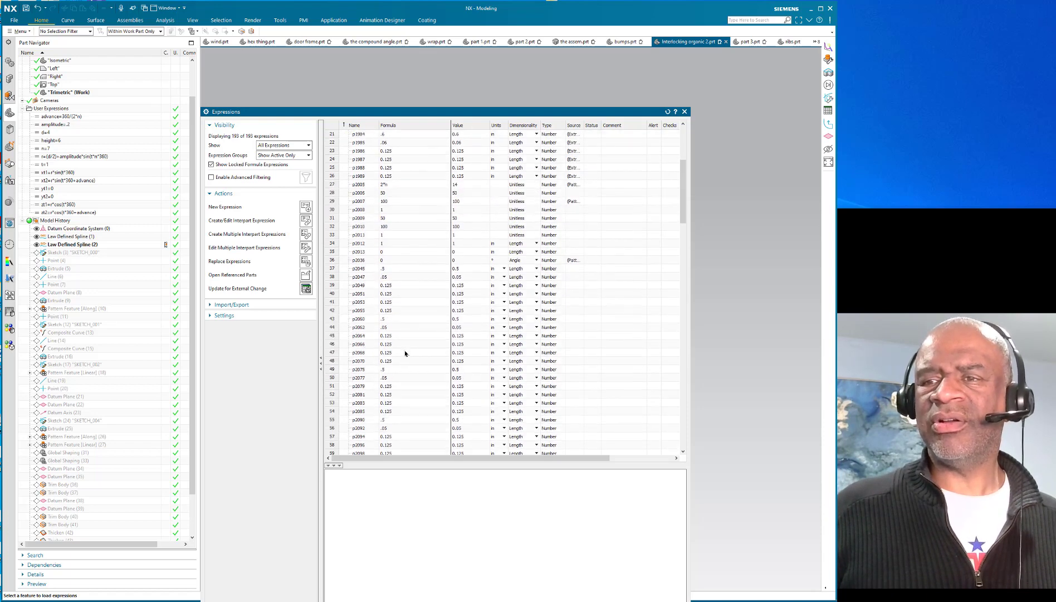
scroll(405, 357, "down", 20)
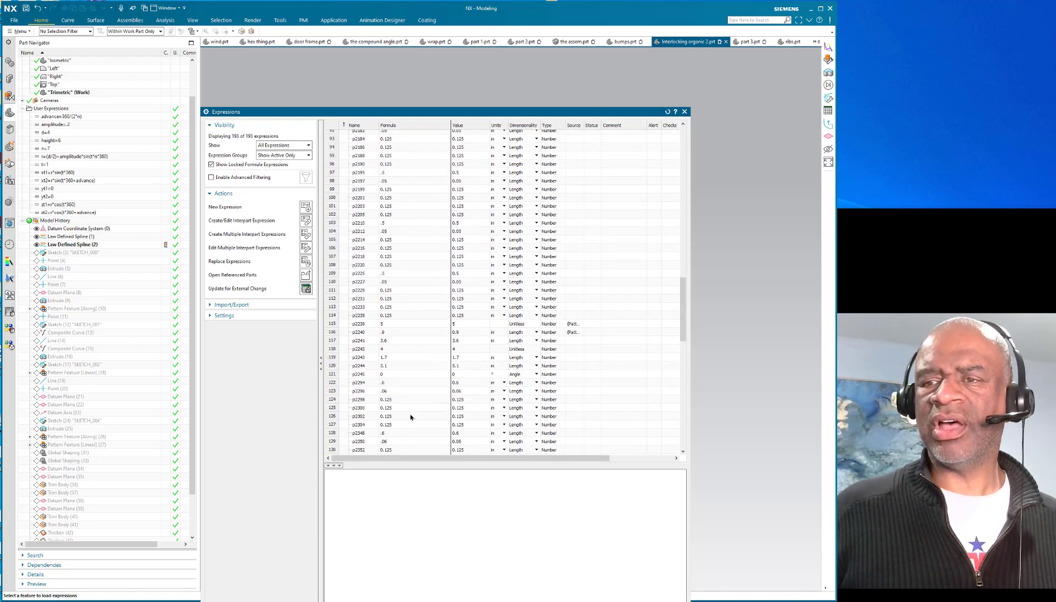
scroll(410, 423, "down", 20)
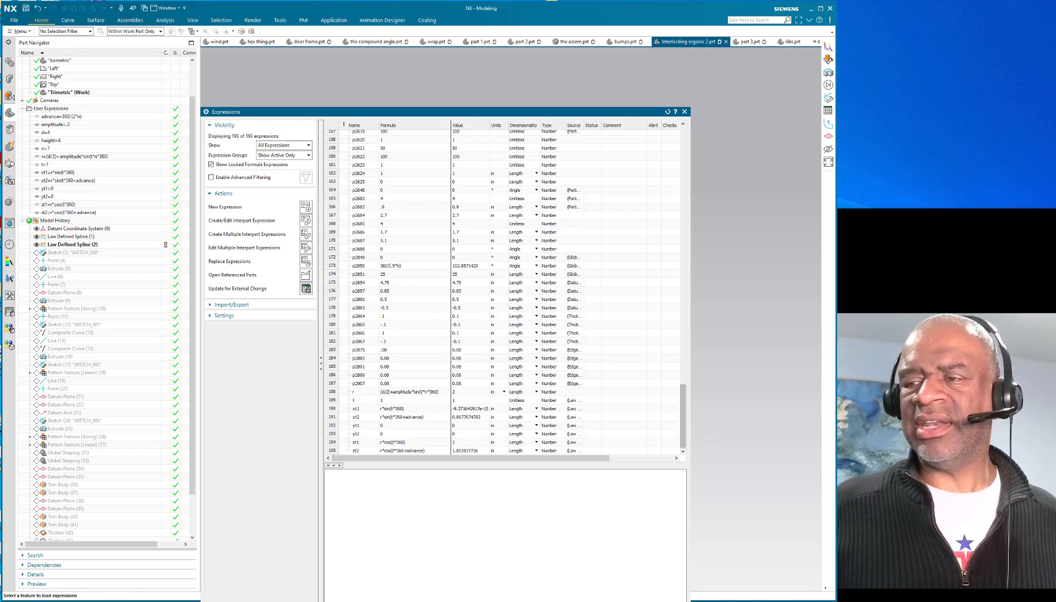
middle_click(442, 442)
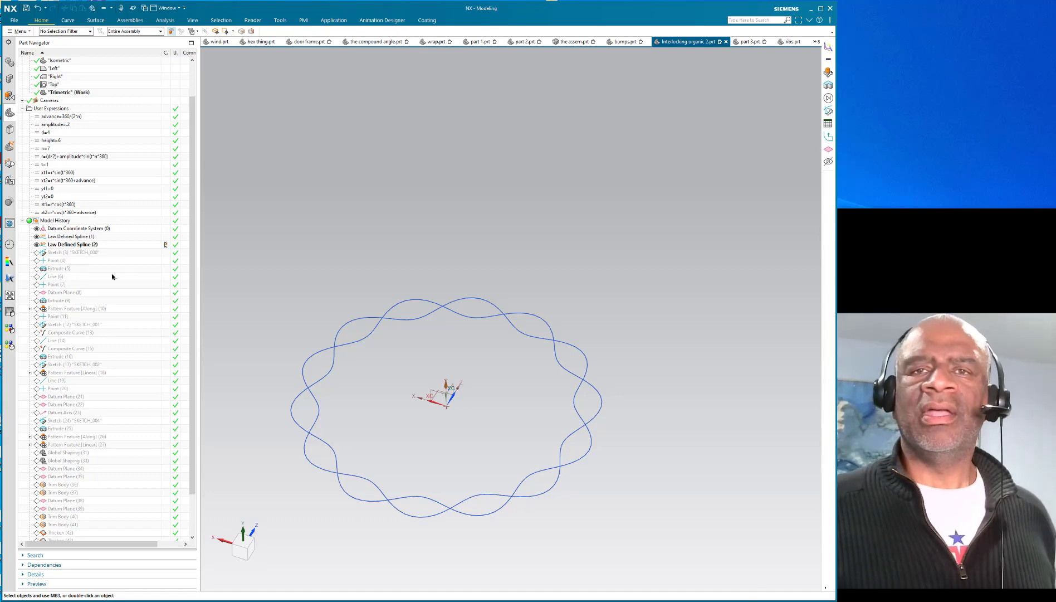
- Step the history forward through Sketch (3), Point (4) and Extrude (5) to reveal the wavy tube
right_click(73, 251)
left_click(100, 292)
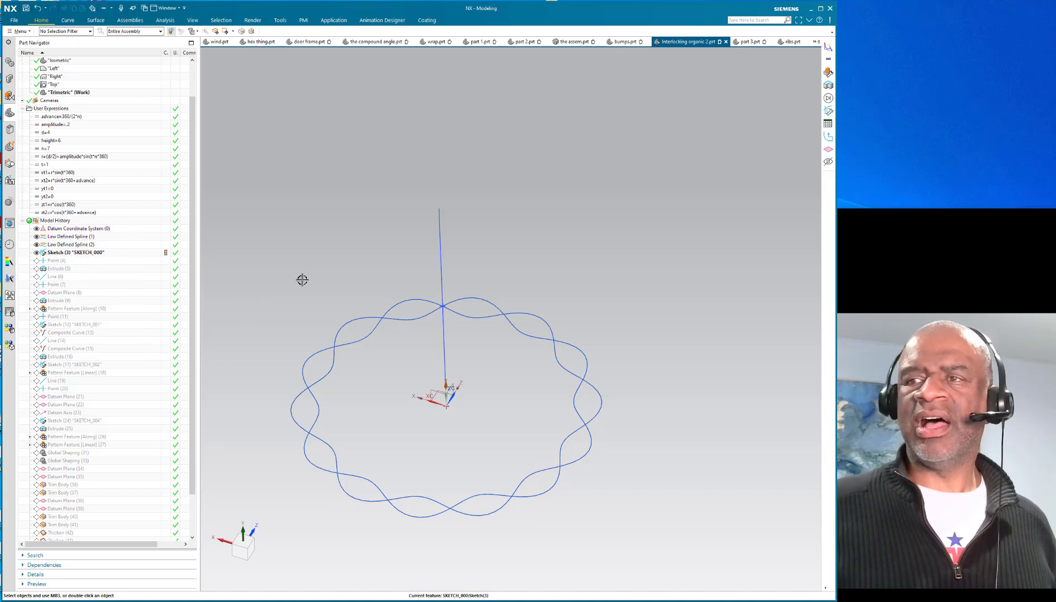
mouse_move(299, 278)
middle_mouse_down()
mouse_move(300, 232)
mouse_move(301, 293)
middle_mouse_up()
right_click(63, 260)
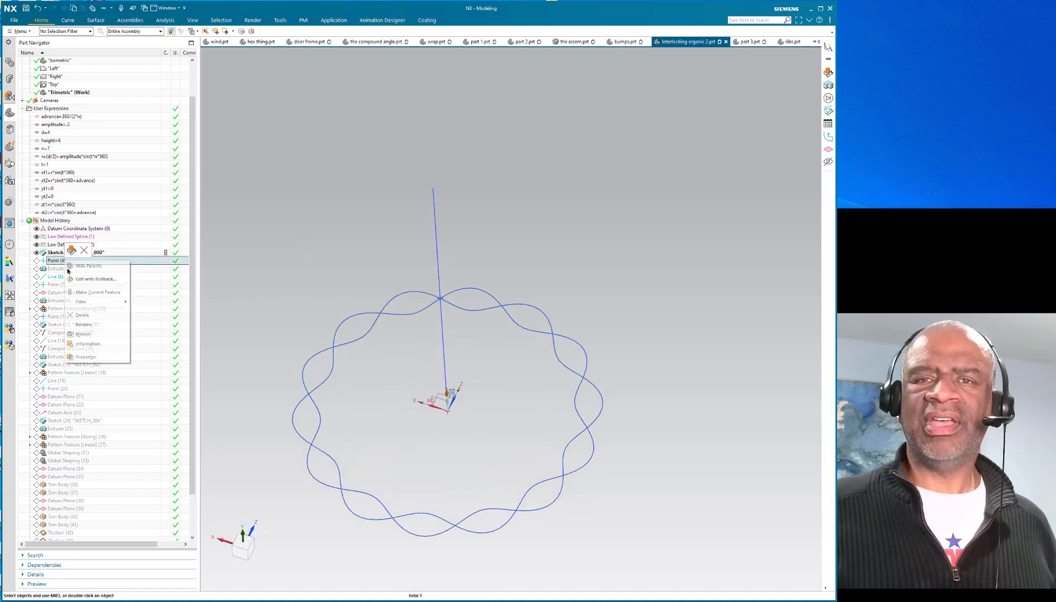
left_click(94, 292)
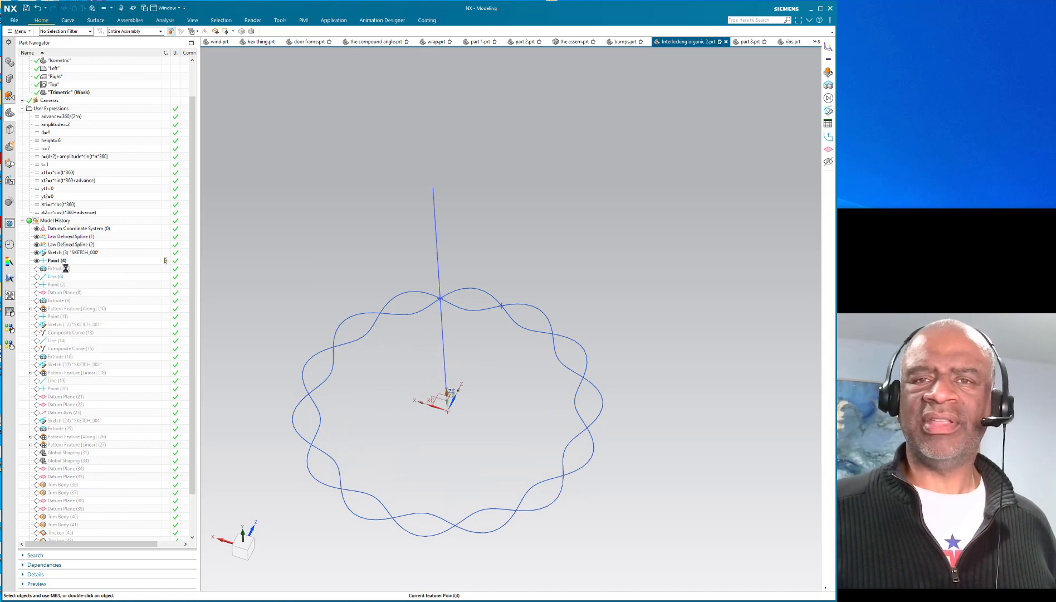
right_click(65, 269)
left_click(93, 301)
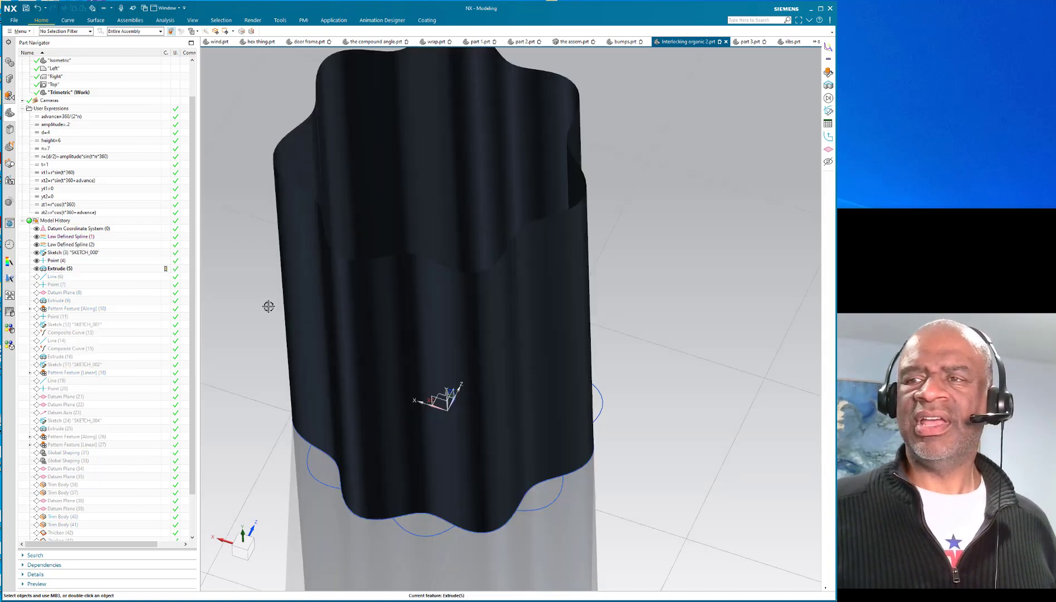
mouse_move(318, 370)
middle_mouse_down()
mouse_move(329, 346)
mouse_move(285, 377)
mouse_move(284, 348)
middle_mouse_up()
scroll(312, 341, "down", 2)
scroll(312, 340, "down", 2)
- Advance through Datum Plane (8) to the cut Extrude (9) and inspect the single window hole
right_click(67, 293)
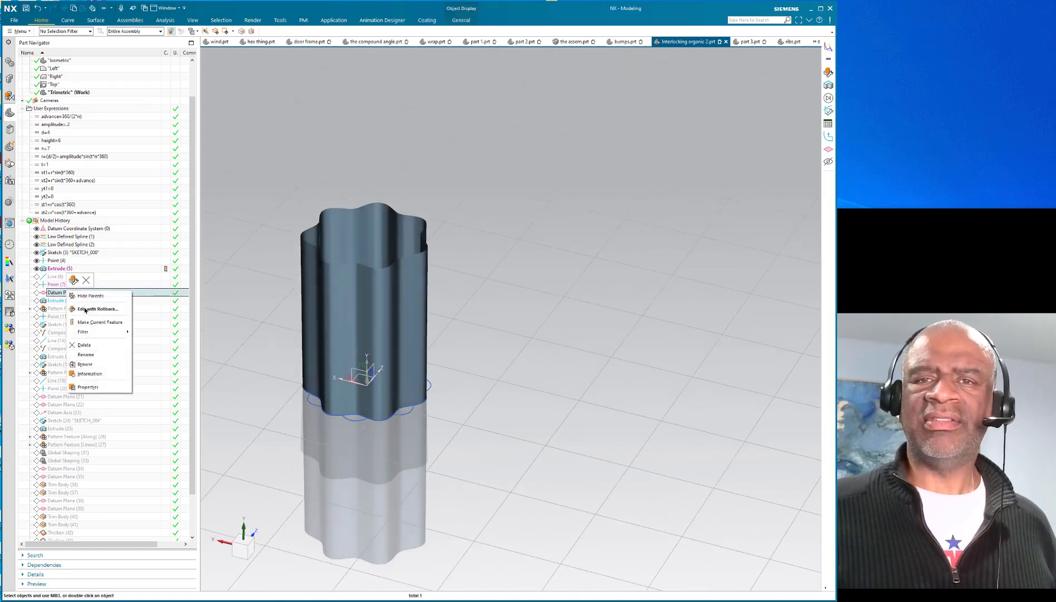
left_click(98, 322)
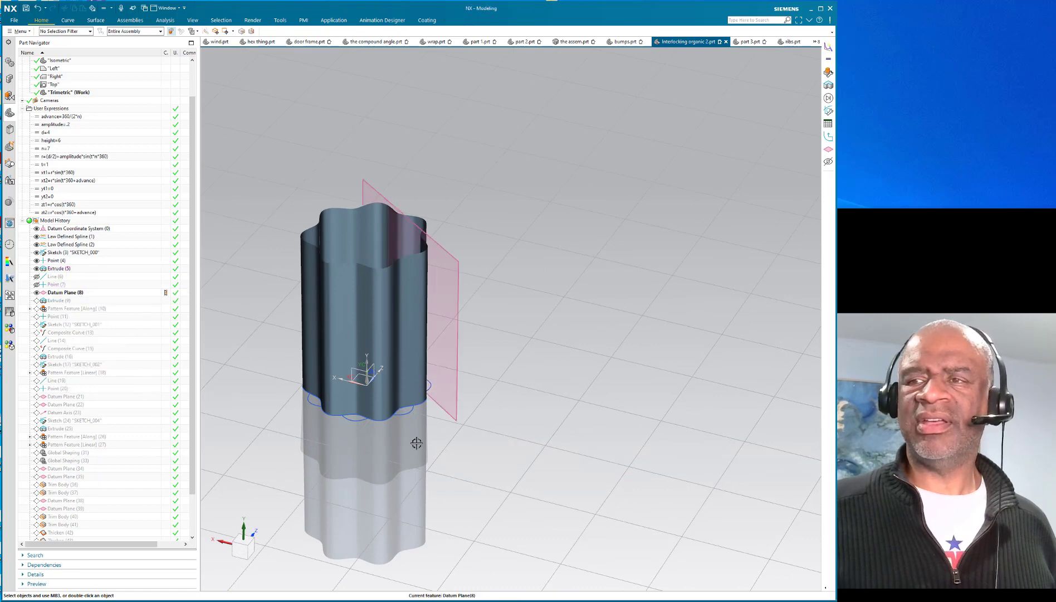
middle_click_drag(470, 443, 356, 436)
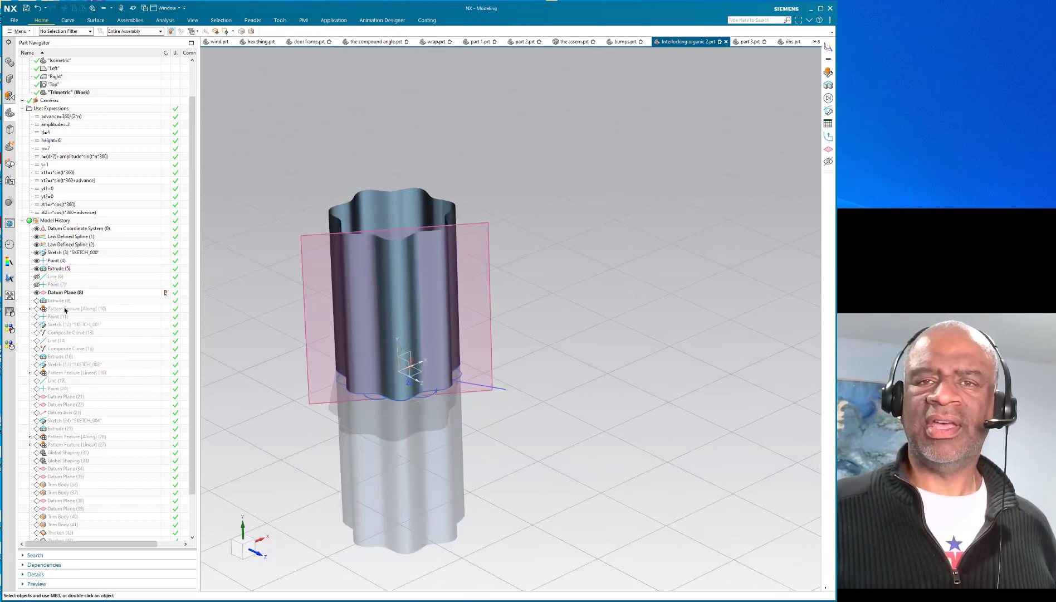
left_click(62, 301)
right_click(62, 301)
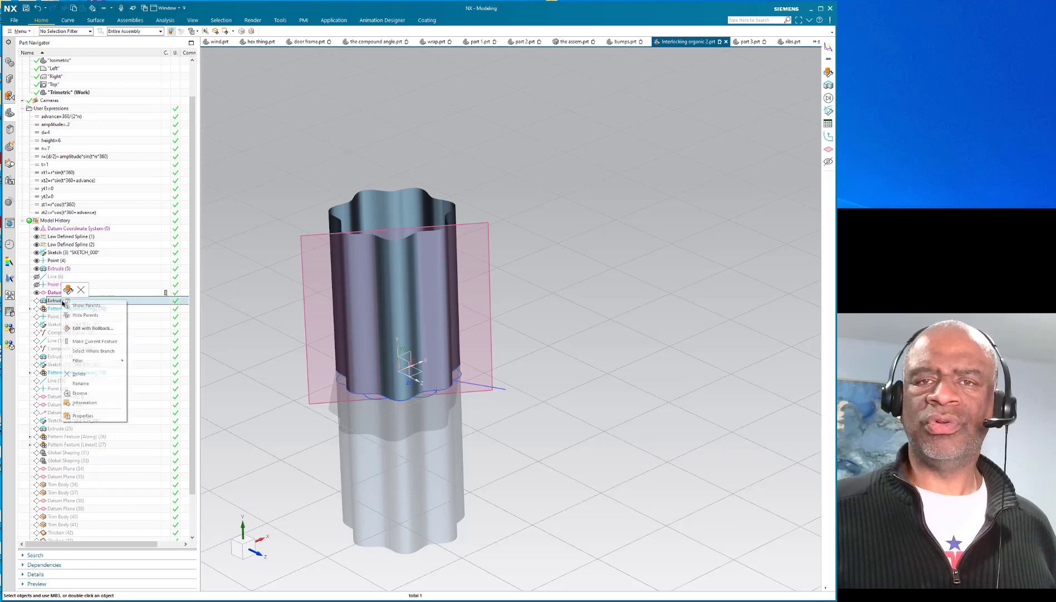
left_click(91, 342)
scroll(440, 359, "up", 5)
middle_click_drag(441, 359, 457, 364)
scroll(467, 367, "down", 5)
scroll(467, 367, "down", 3)
middle_click_drag(533, 434, 554, 455)
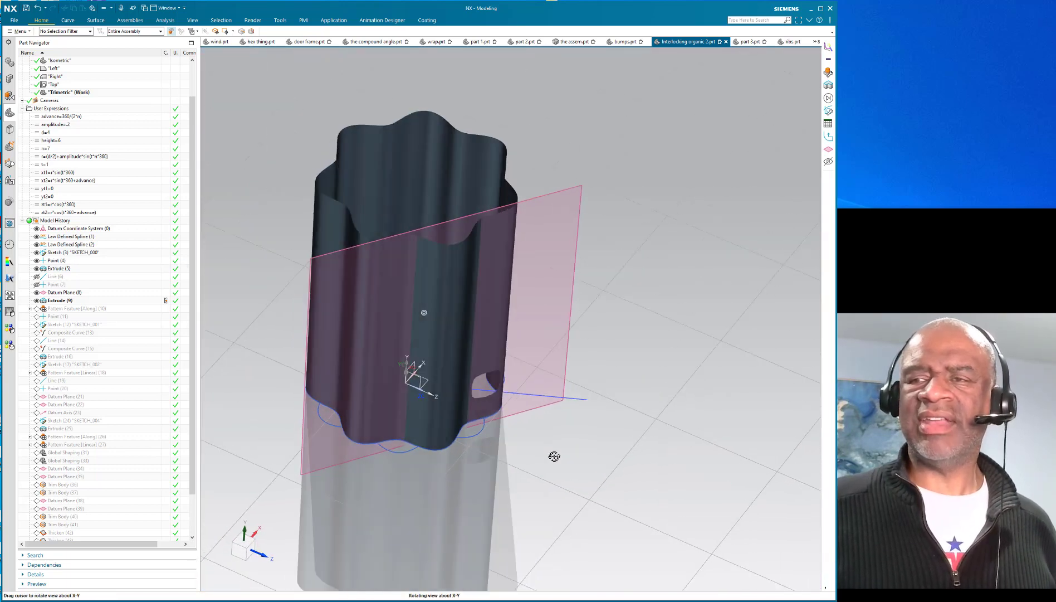
double_click(65, 301)
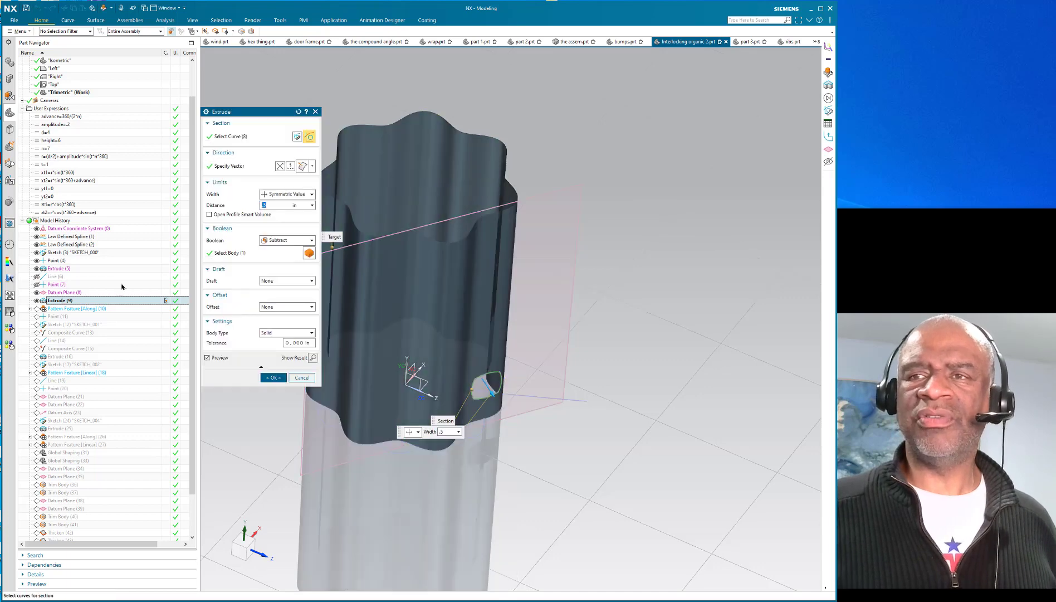
key("Escape")
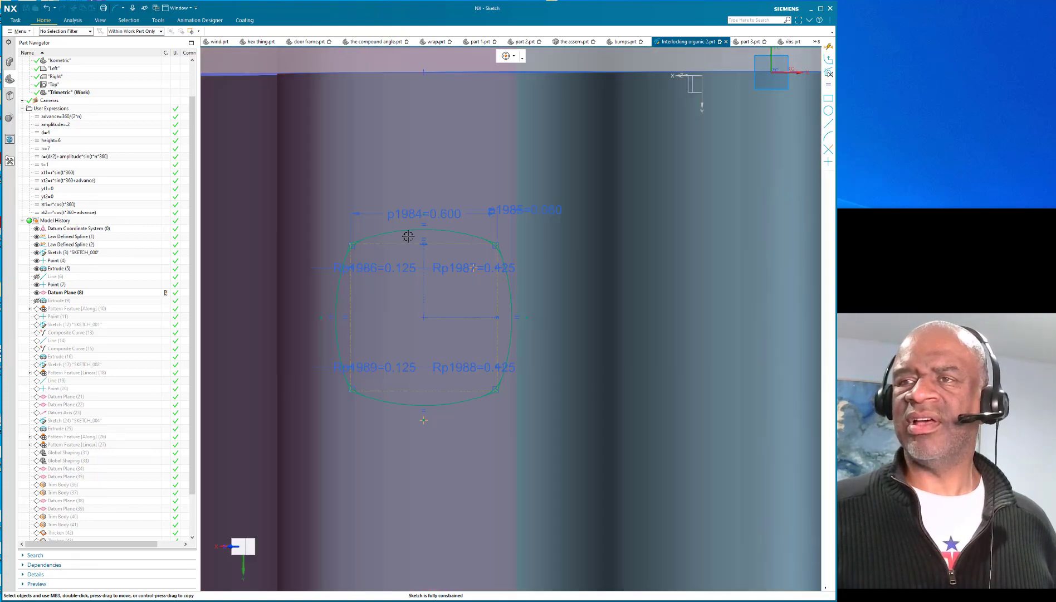
scroll(408, 236, "up", 1)
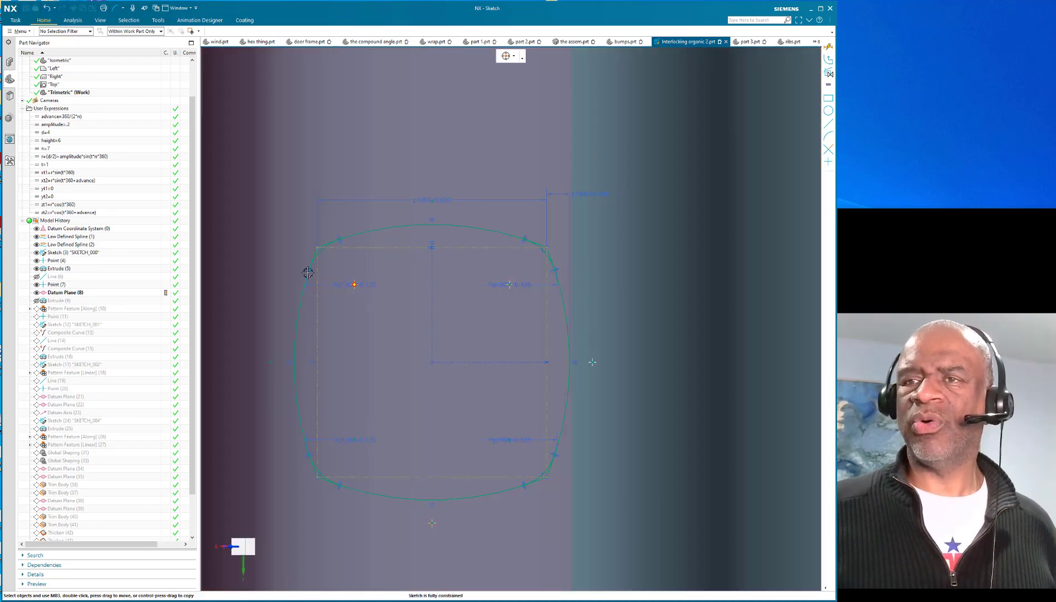
scroll(318, 263, "down", 3)
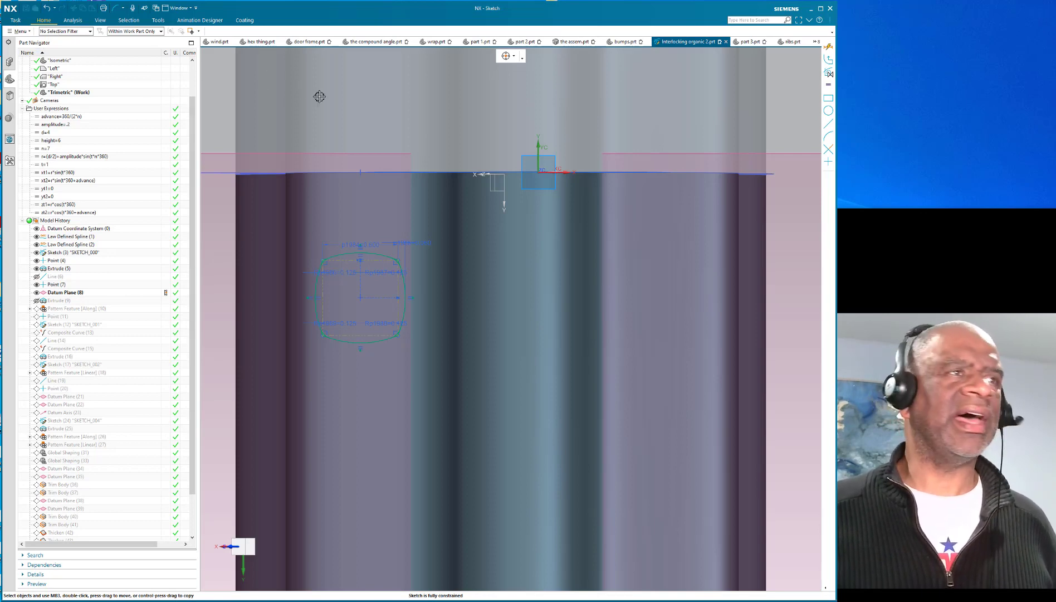
scroll(283, 126, "down", 3)
scroll(283, 125, "up", 3)
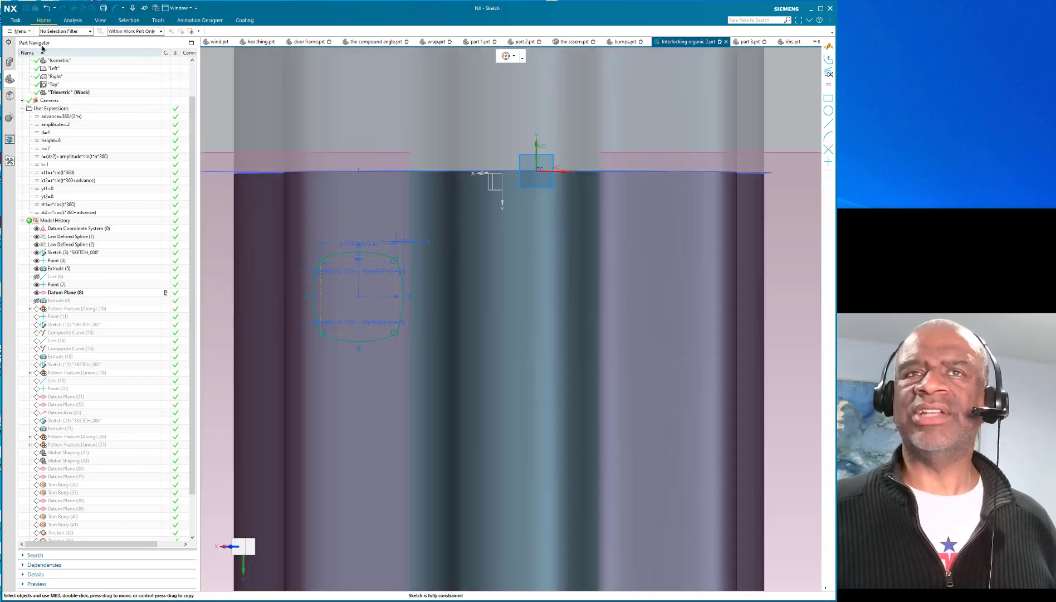
scroll(330, 197, "down", 3)
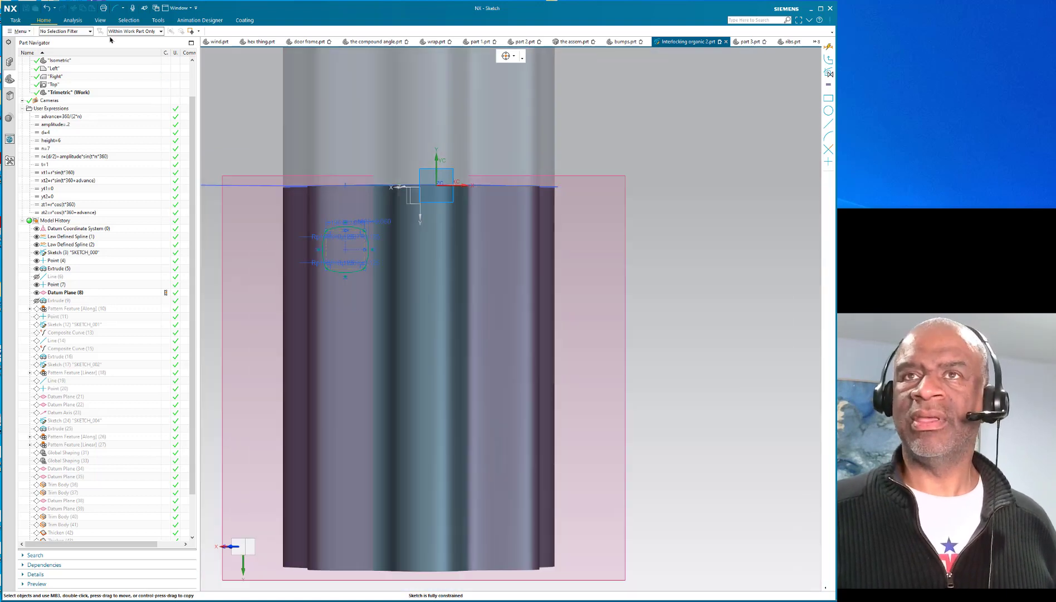
left_click(28, 30)
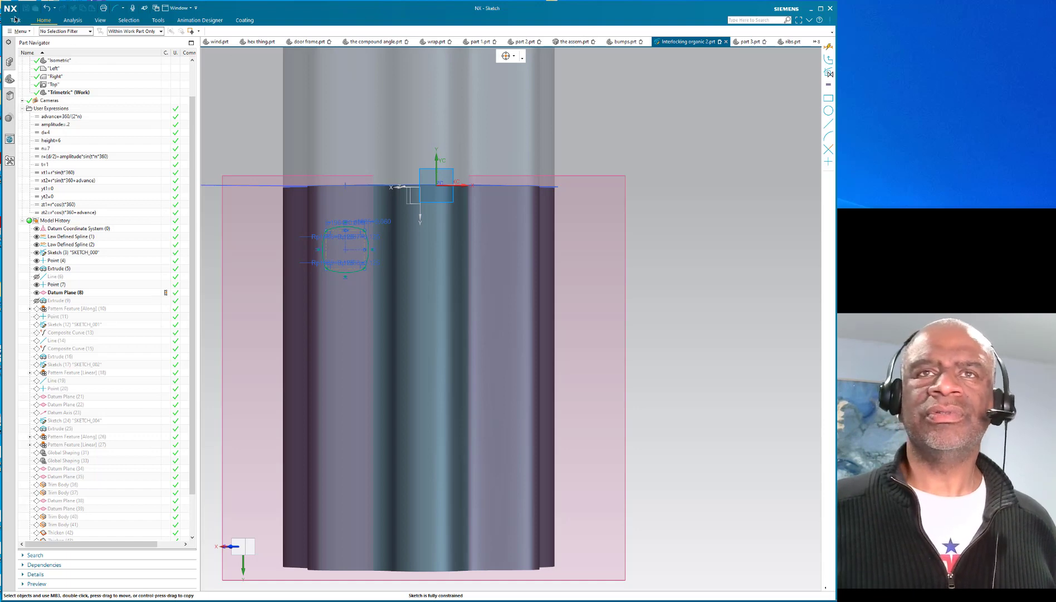
left_click(15, 19)
left_click(41, 20)
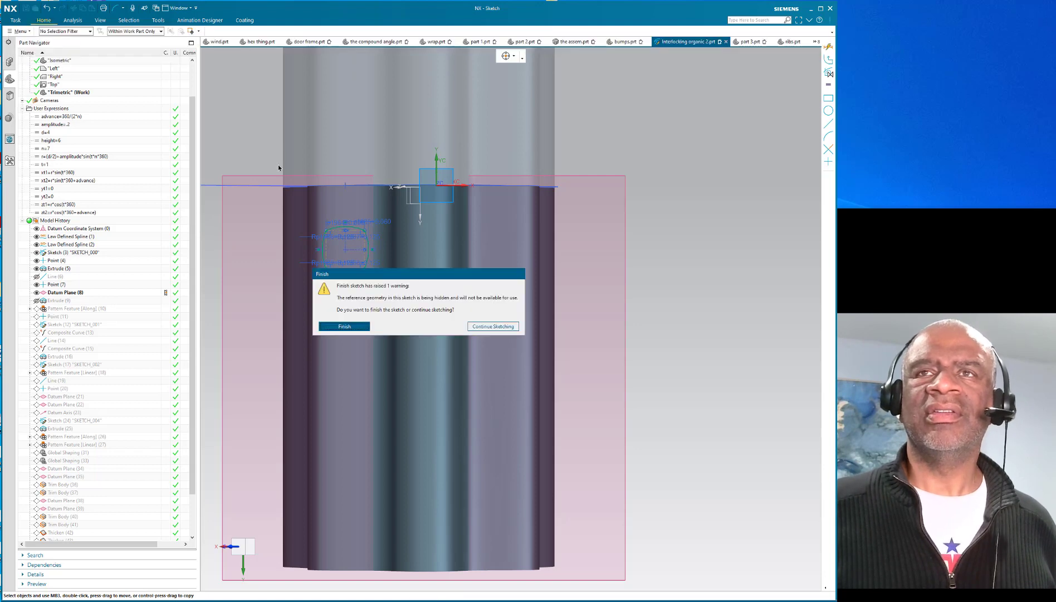
left_click(351, 326)
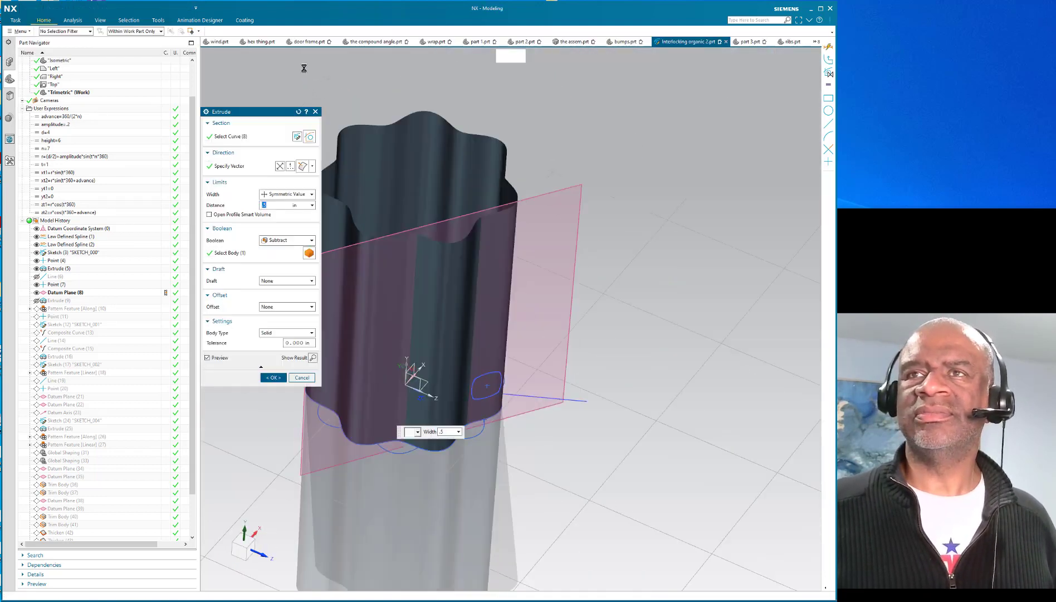
left_click(304, 378)
right_click(280, 35)
- Restore the full ribbon, make Pattern Feature [Along] (10) current, and orbit around the ring of holes
left_click(270, 75)
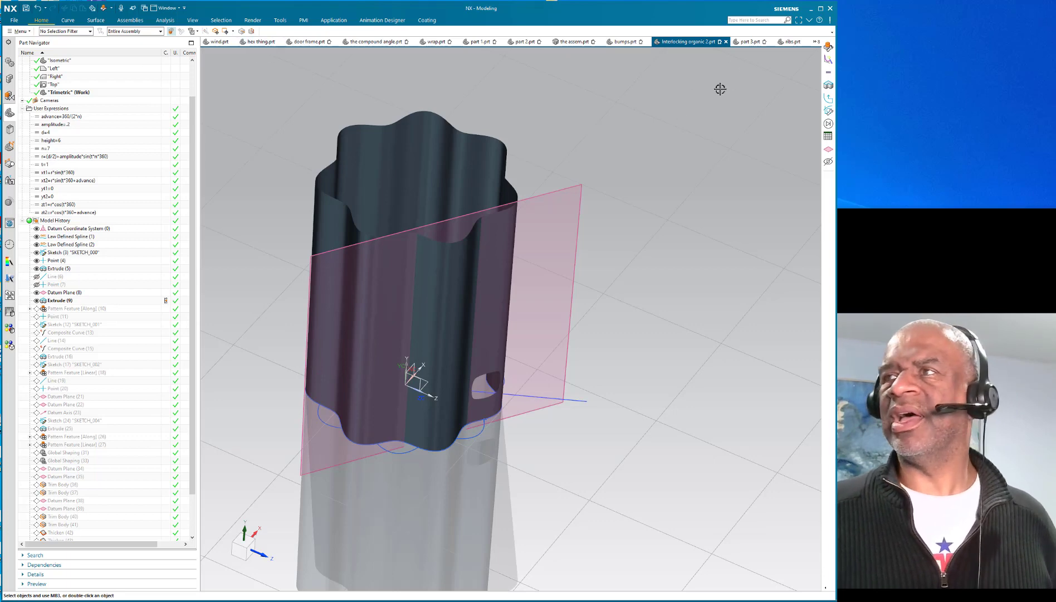
left_click(809, 20)
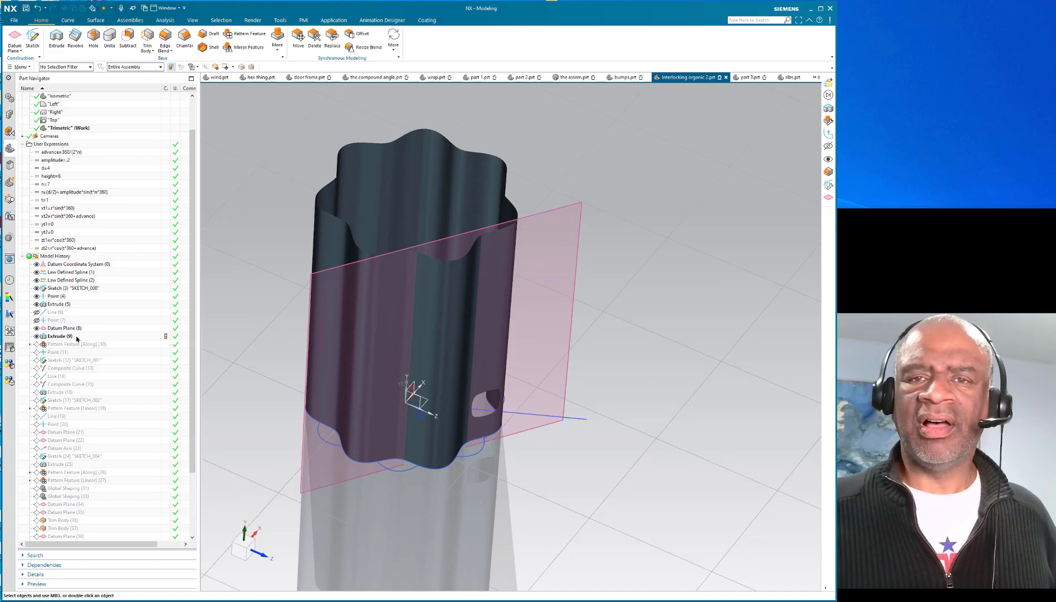
left_click(72, 344)
right_click(72, 343)
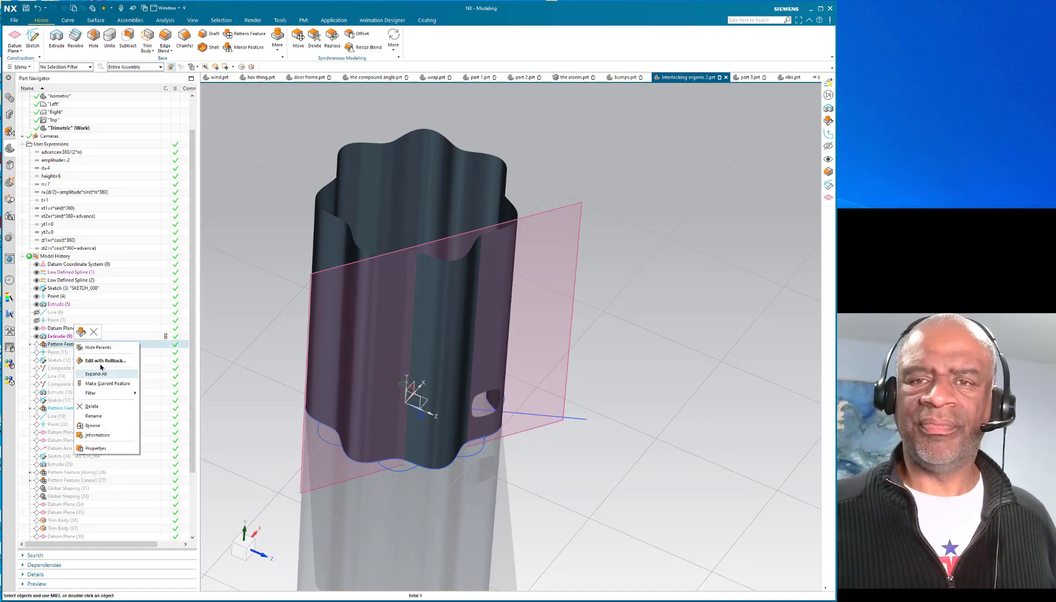
left_click(103, 382)
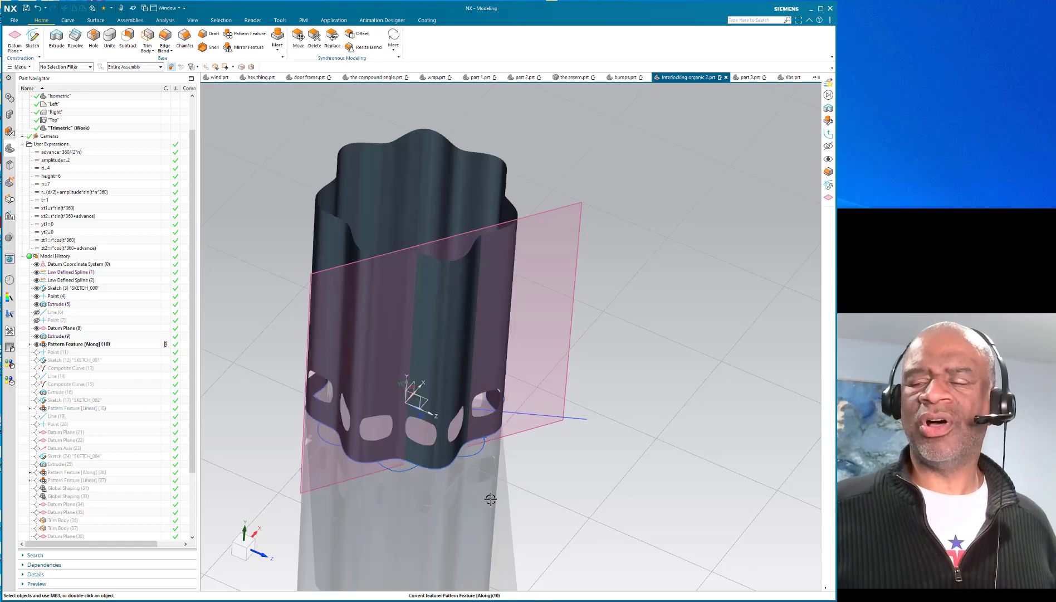
middle_click_drag(490, 500, 479, 478)
scroll(479, 478, "up", 3)
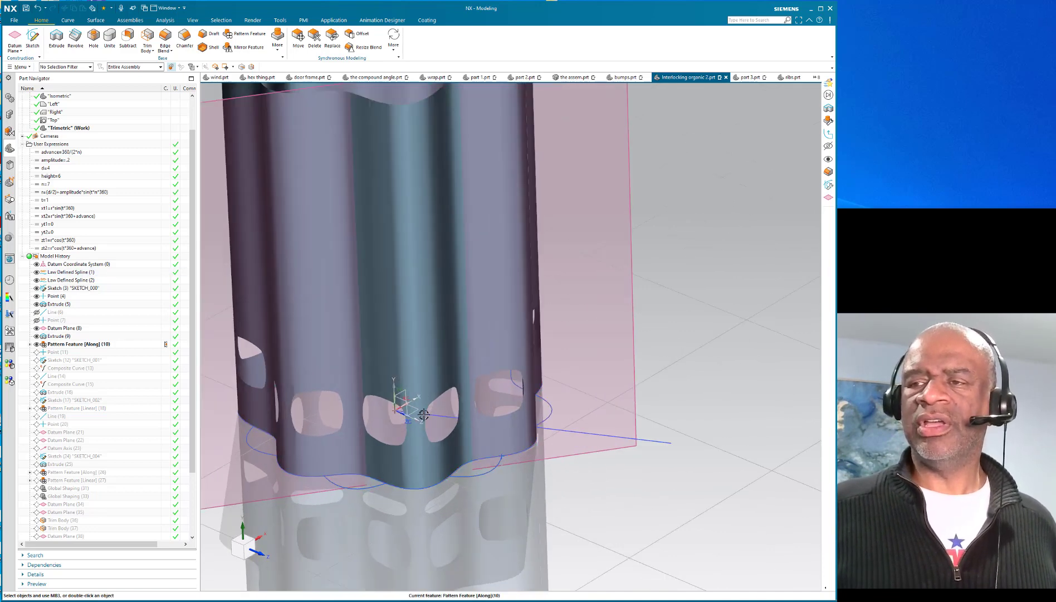
scroll(581, 428, "down", 3)
middle_click_drag(615, 469, 412, 422)
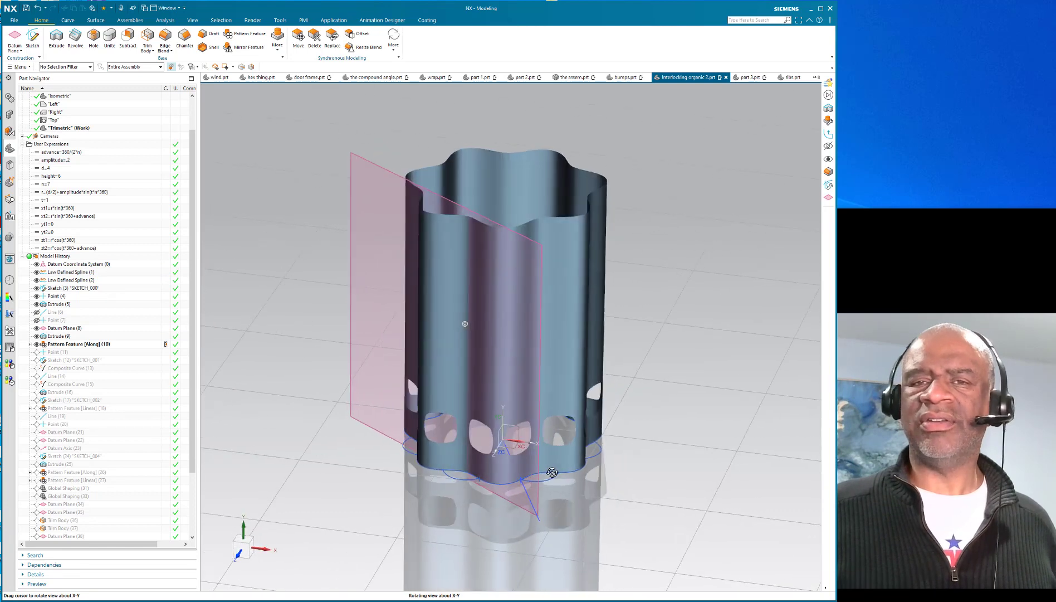
- Make Composite Curve (15) current, then advance to Pattern Feature [Linear] (27) for stacked window rows
left_click(72, 384)
right_click(72, 385)
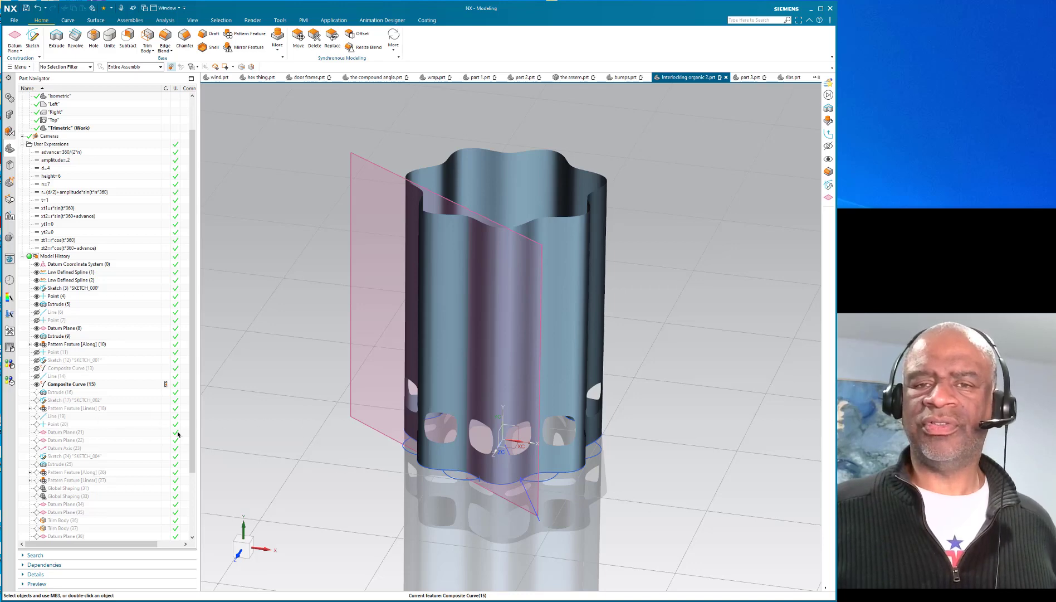
scroll(566, 482, "up", 3)
scroll(526, 465, "down", 2)
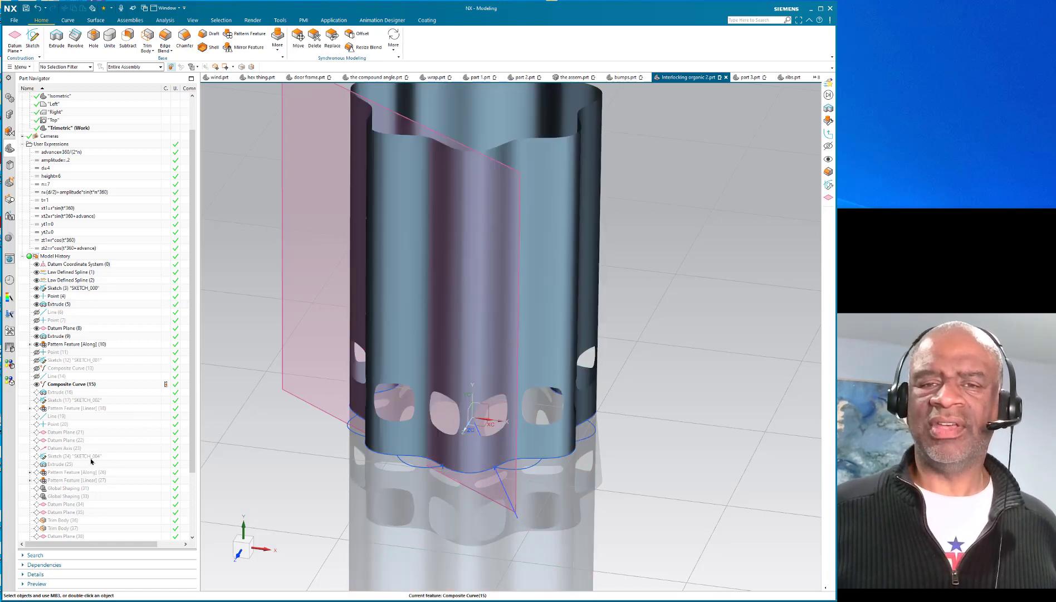
left_click(69, 479)
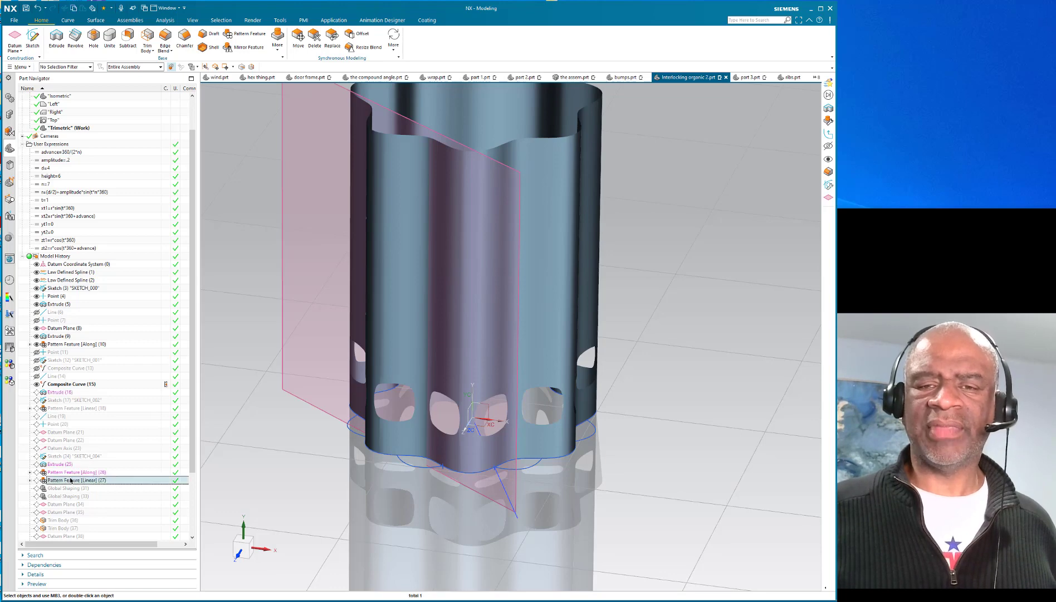
right_click(69, 479)
left_click(96, 506)
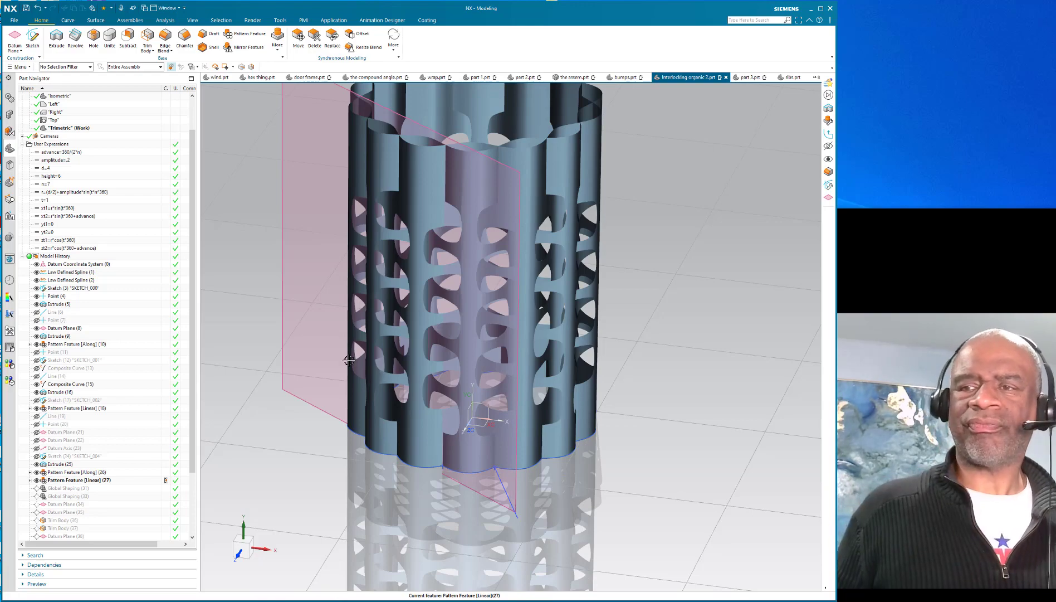
- Orbit to a near-front view and make Global Shaping (33) current to twist the lattice diagonally
middle_click_drag(285, 410, 254, 418)
scroll(254, 418, "down", 3)
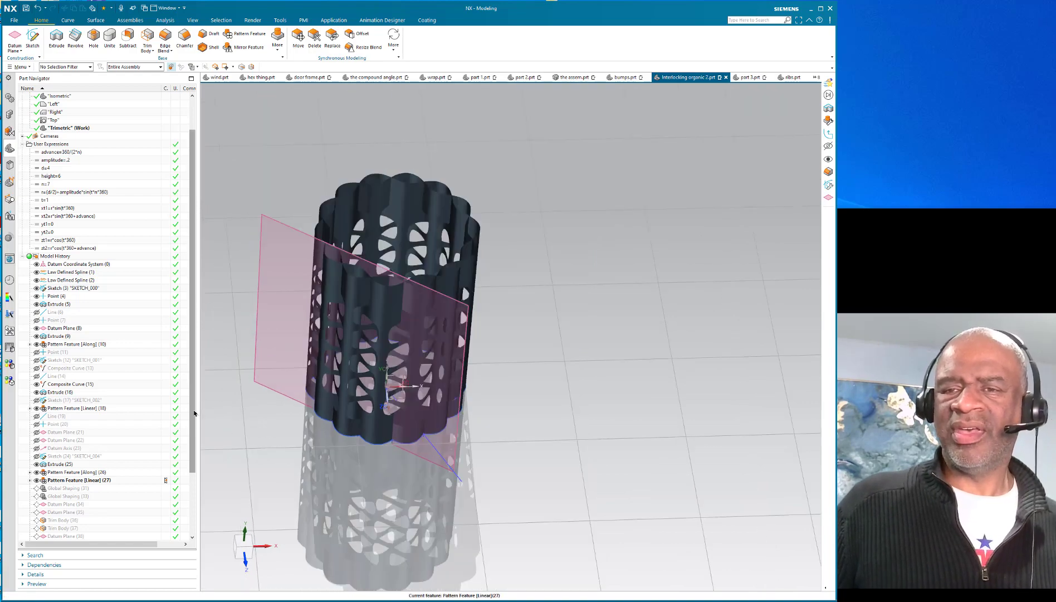
scroll(195, 435, "down", 3)
middle_click_drag(245, 452, 322, 407)
right_click(78, 433)
left_click(97, 482)
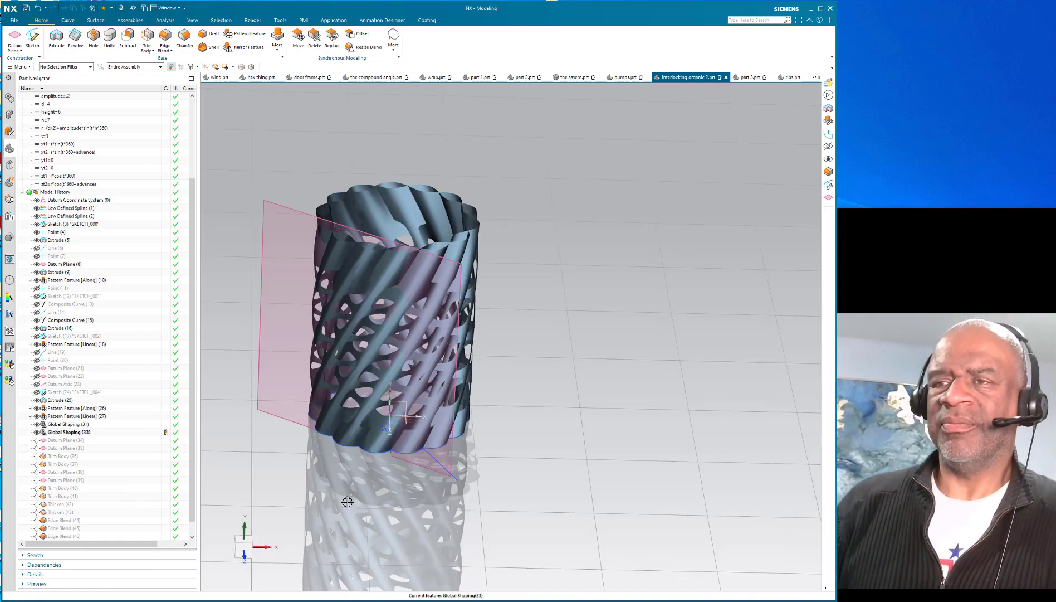
middle_click_drag(347, 501, 357, 477)
- Make Trim Body (37) current, then advance to Thicken (43) and orbit around the thickened lattices
right_click(76, 465)
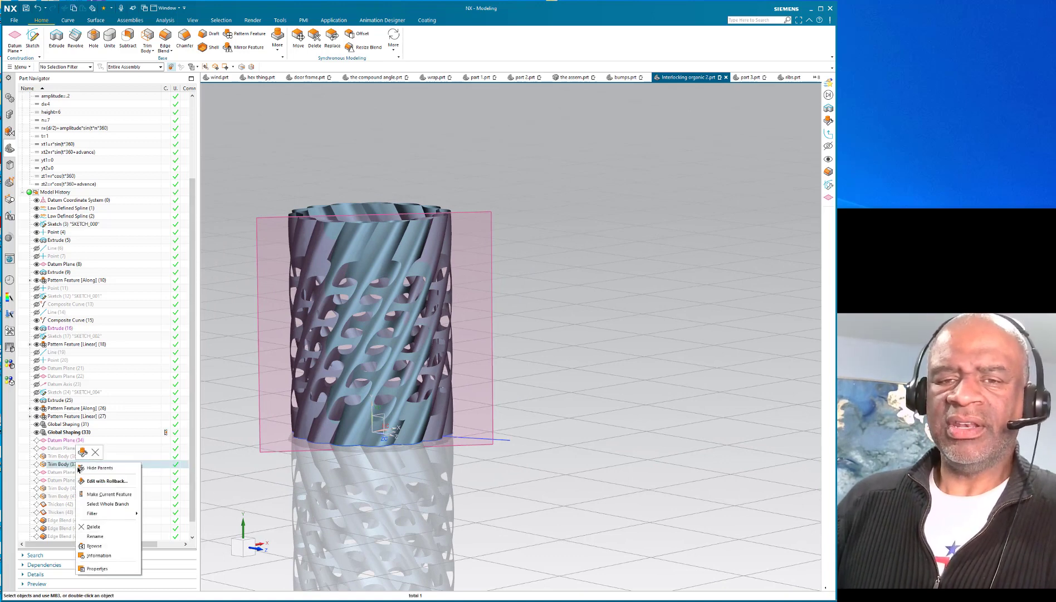
left_click(102, 494)
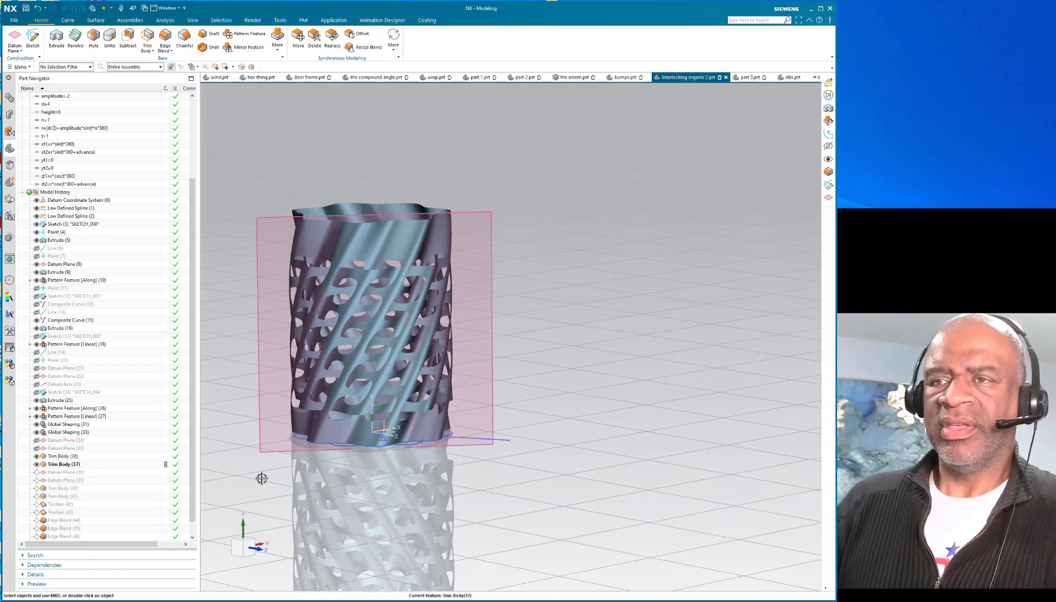
right_click(68, 511)
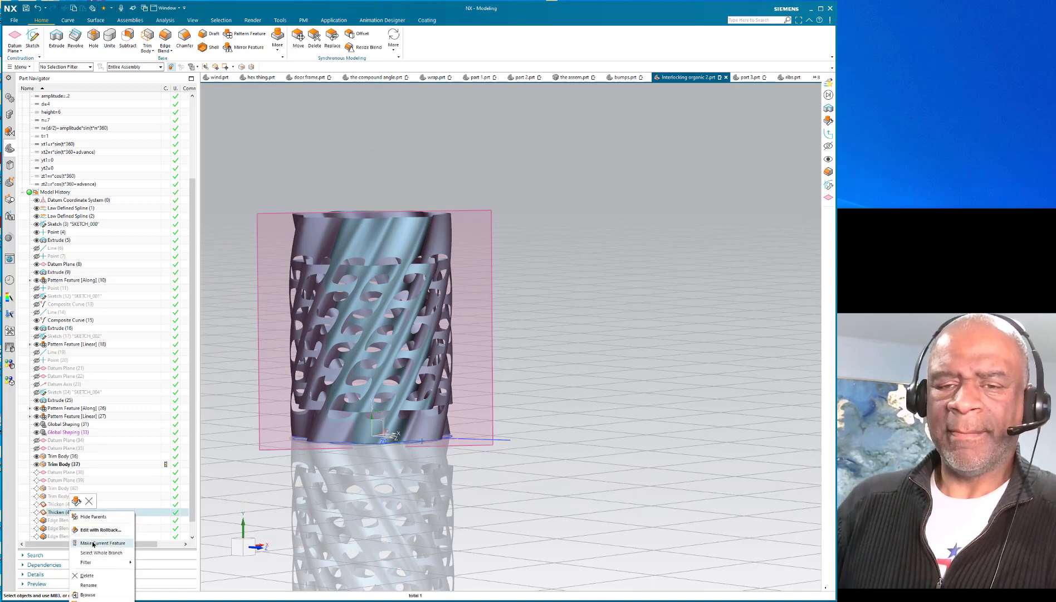
left_click(102, 541)
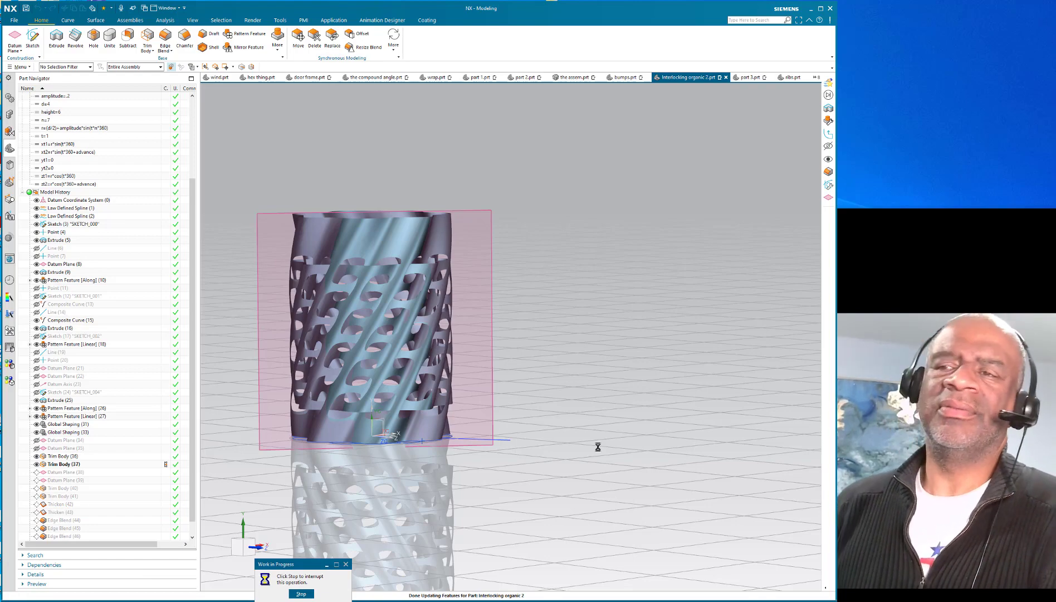
middle_click_drag(520, 360, 549, 370)
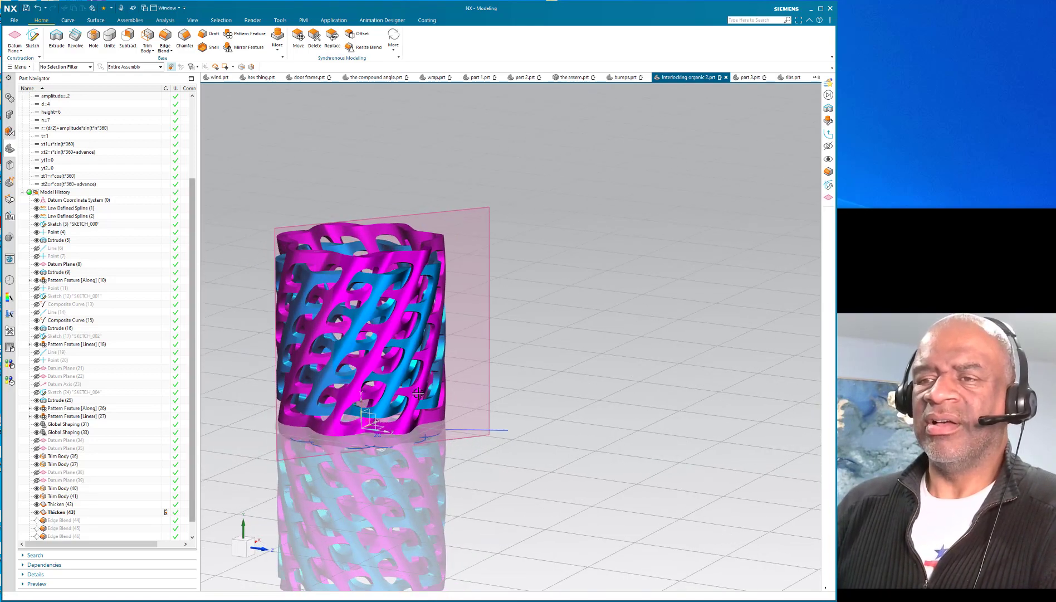
- Make the final feature, Edge Blend (48), current to rebuild the full blended model
scroll(370, 401, "up", 3)
scroll(269, 460, "down", 1)
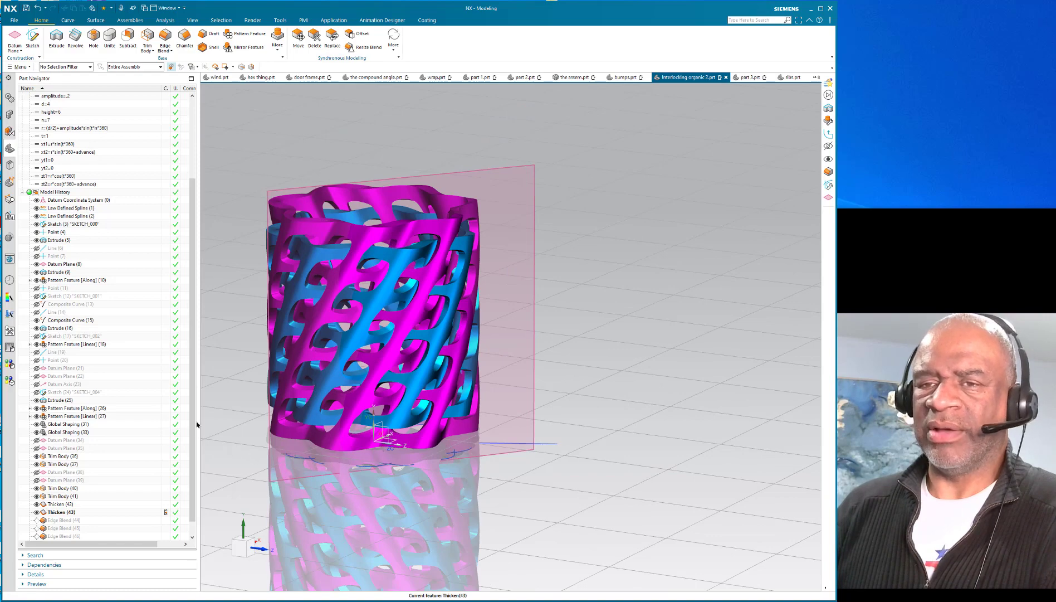
scroll(197, 424, "down", 1)
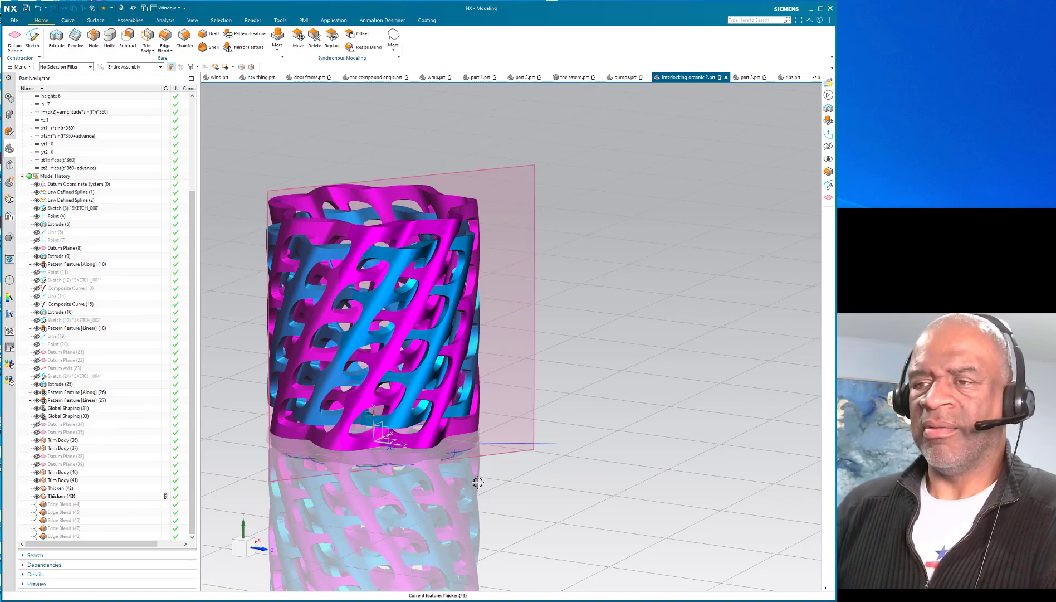
middle_click_drag(478, 482, 497, 495)
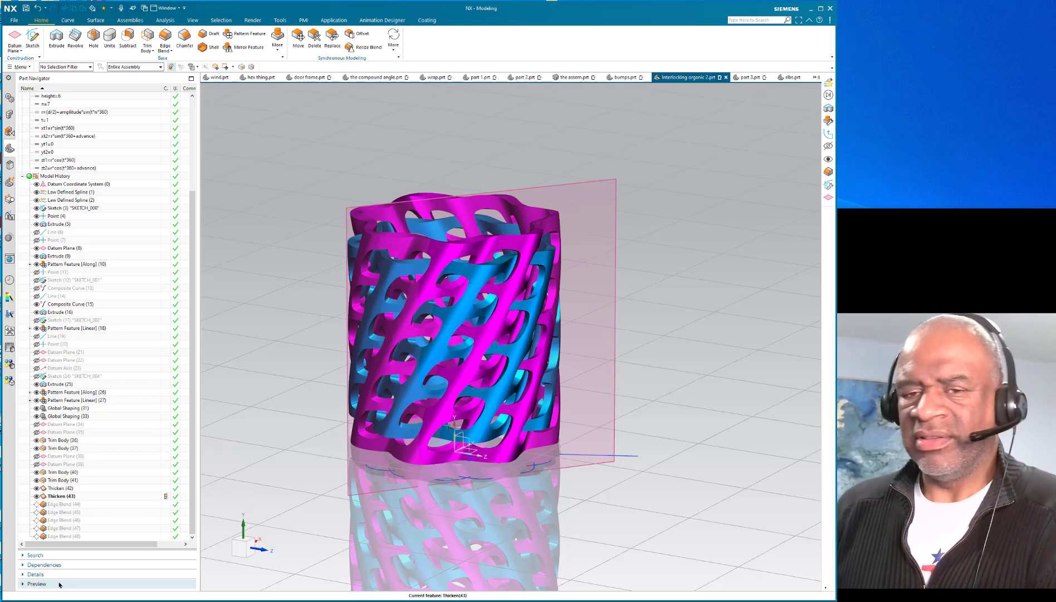
left_click(67, 536)
right_click(69, 538)
left_click(84, 569)
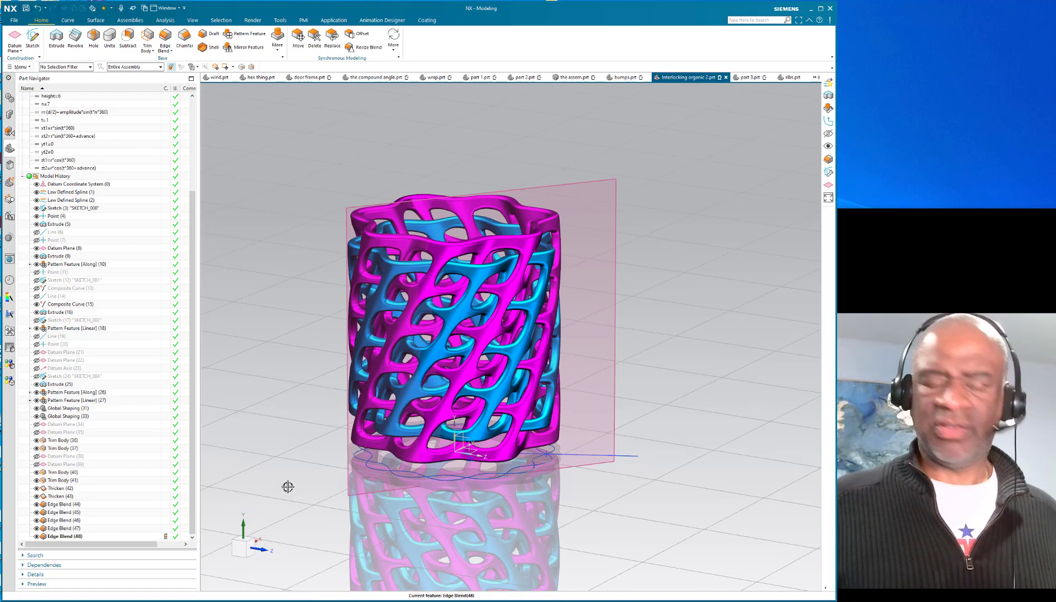
- In the Ctrl+W Show and Hide dialog, hide datum planes, datum axes, coordinate systems, curves, sketches and points
key("ctrl+w")
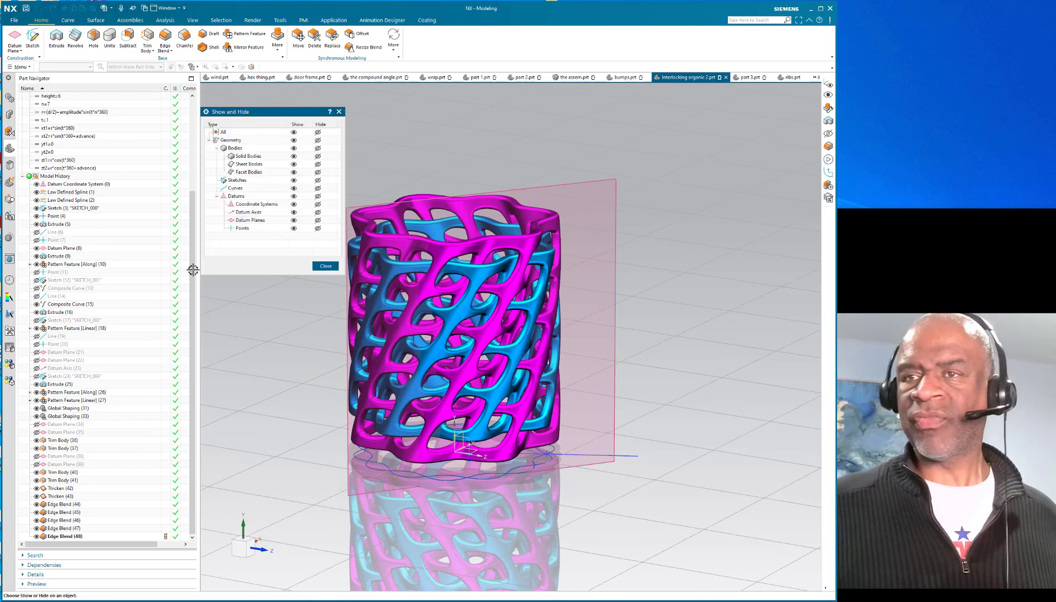
left_click(318, 220)
left_click(318, 212)
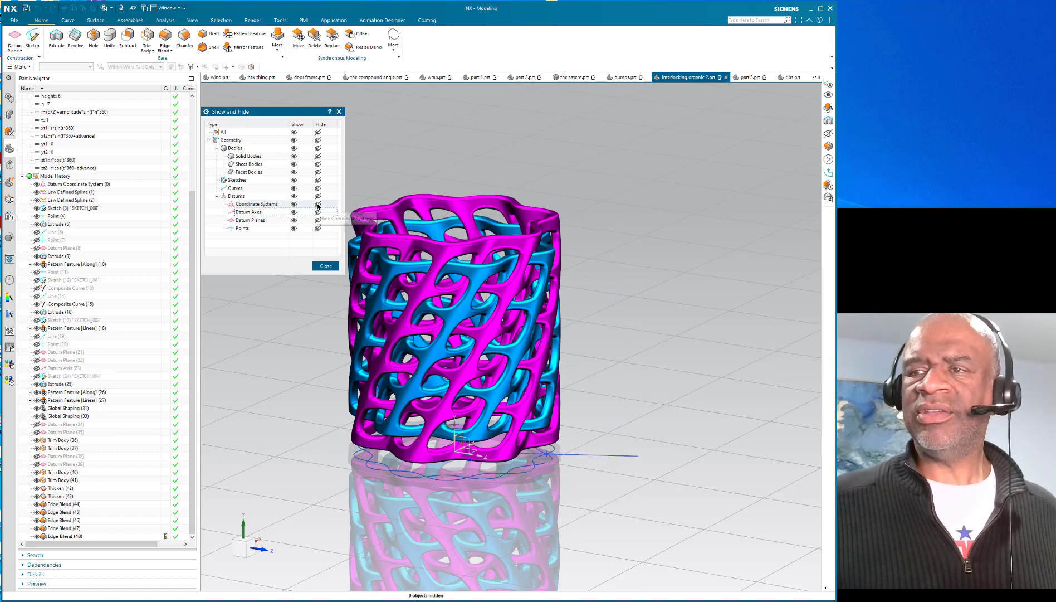
left_click(317, 204)
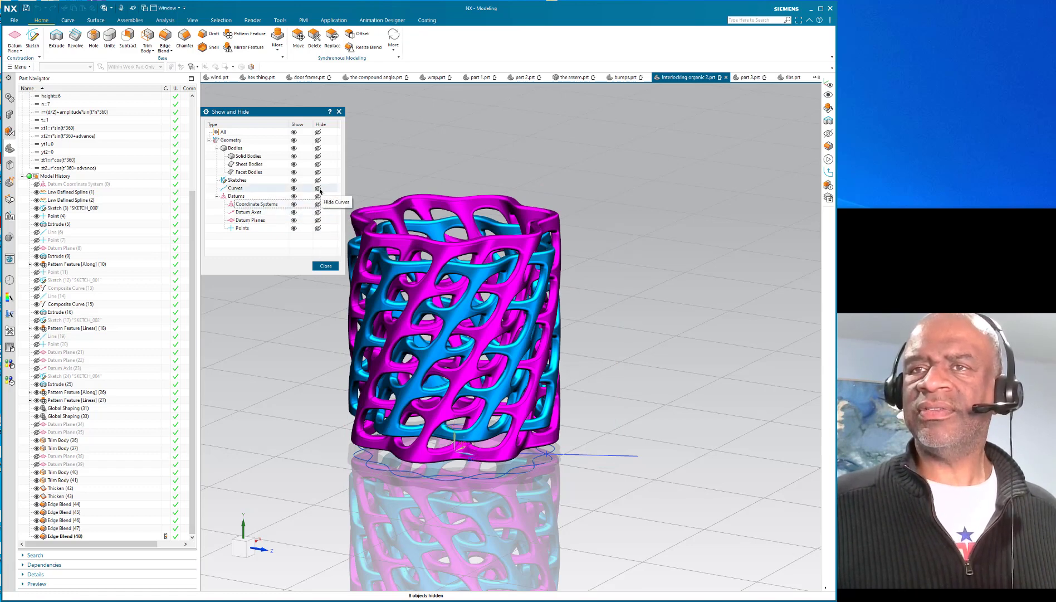
left_click(318, 188)
left_click(317, 180)
left_click(317, 229)
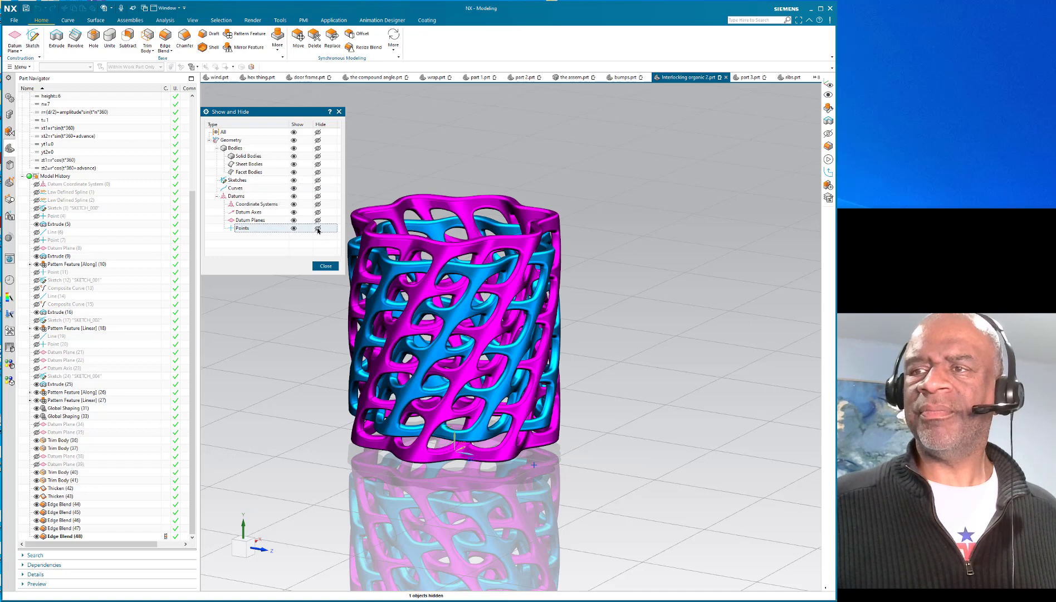
left_click(314, 272)
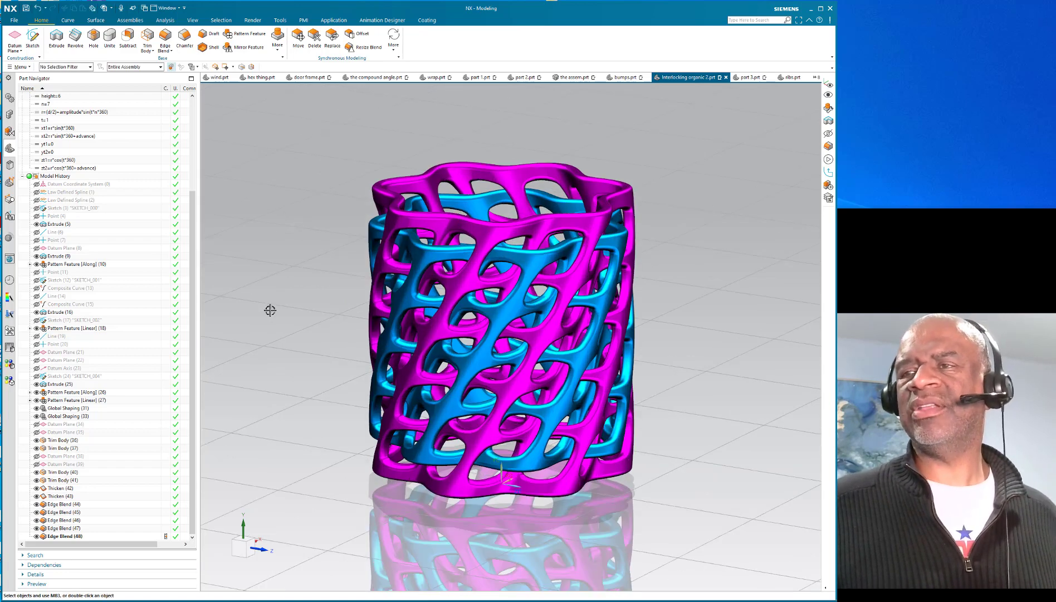
- Open the Rotate View dialog from Menu > View > Operation > Rotate
scroll(266, 311, "down", 3)
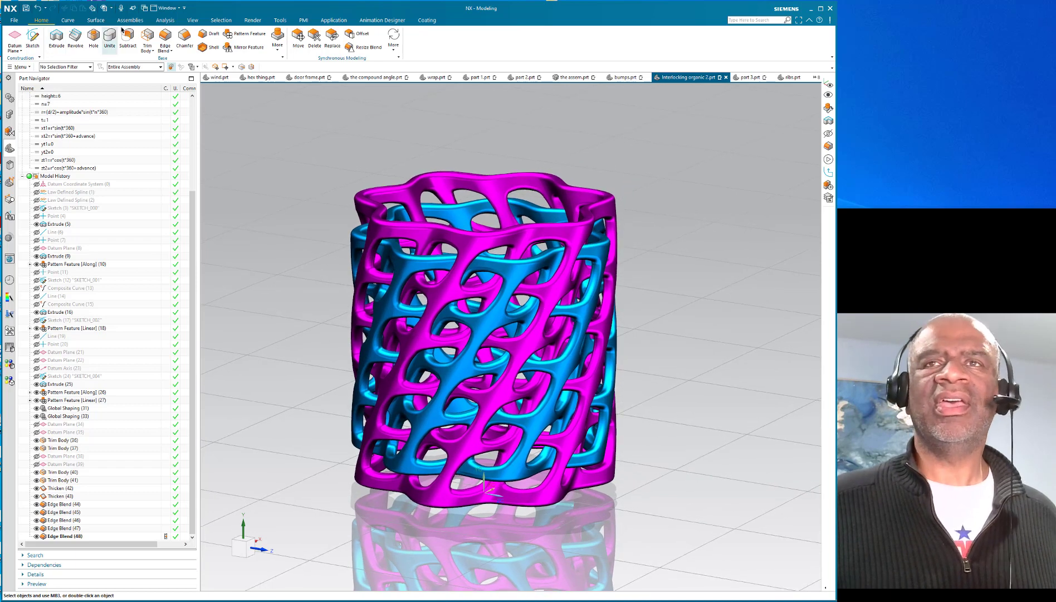
left_click(192, 20)
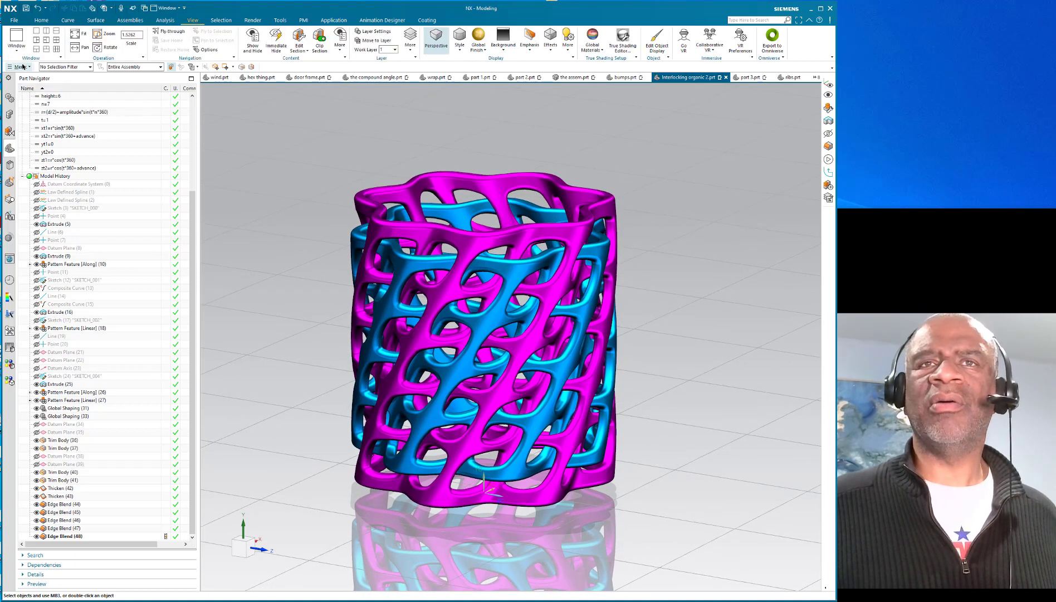
left_click(20, 67)
mouse_move(26, 96)
mouse_move(98, 99)
left_click(191, 203)
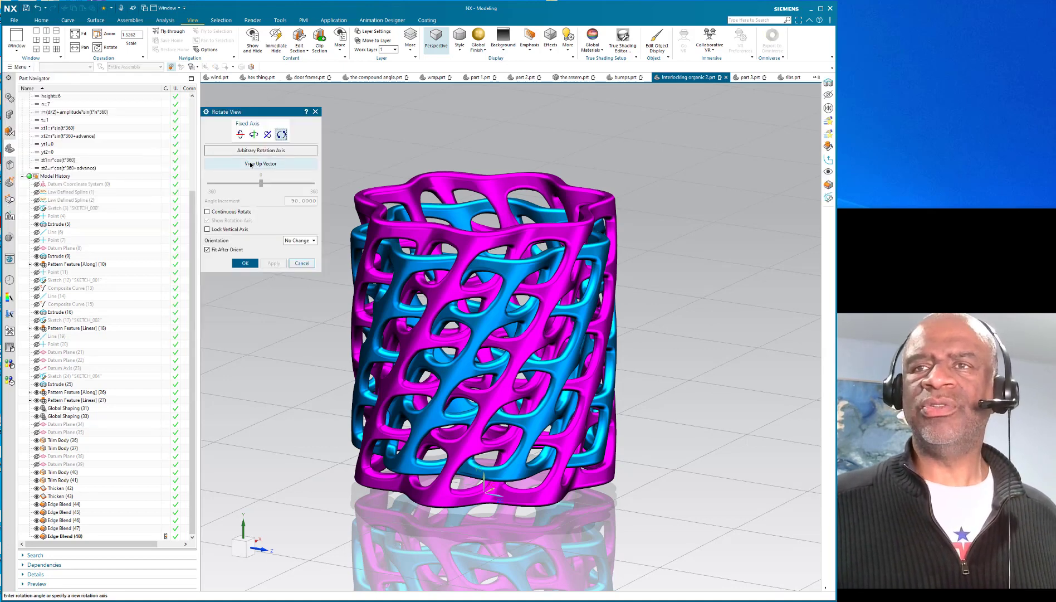
- Set the view up vector to the -YC axis and confirm it
left_click(260, 163)
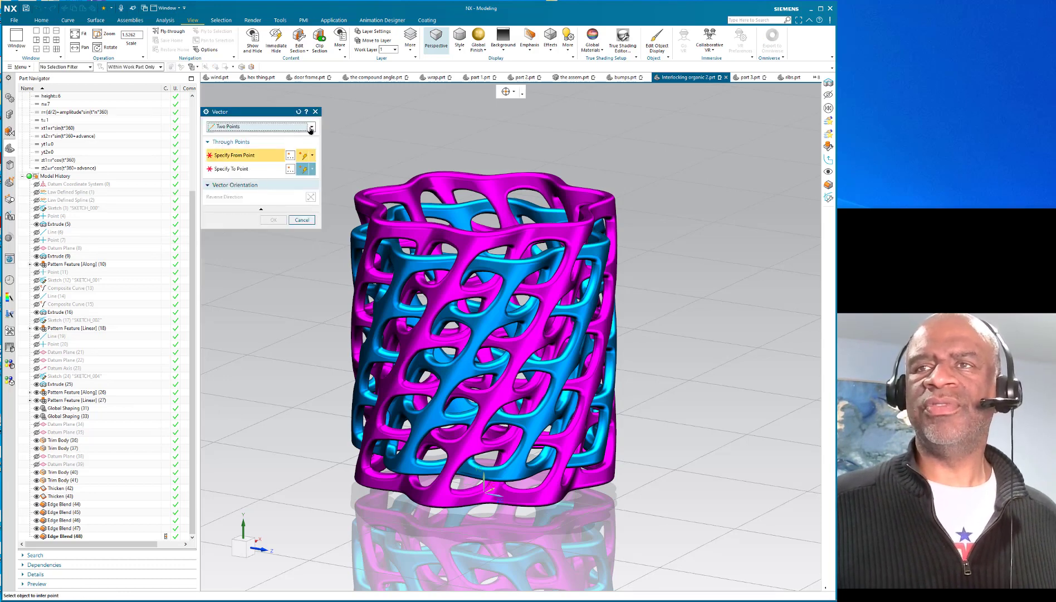
left_click(312, 129)
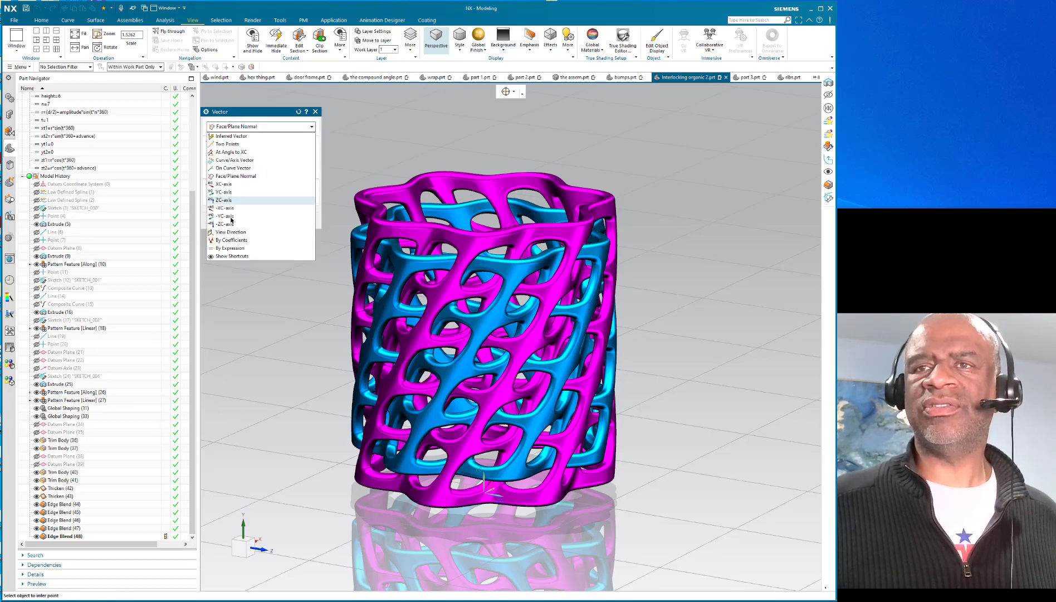
left_click(229, 215)
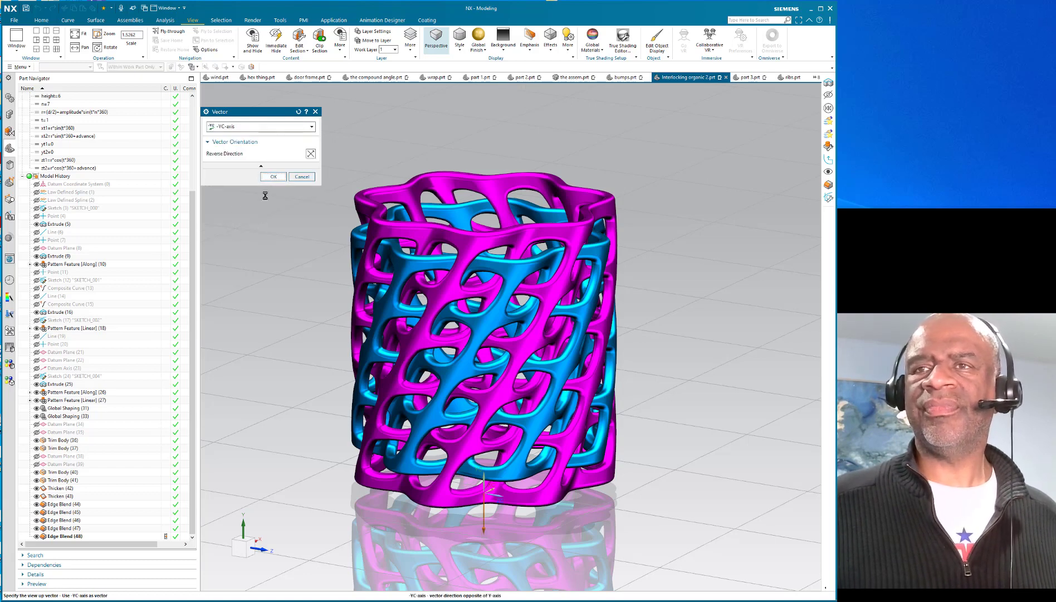
left_click(273, 176)
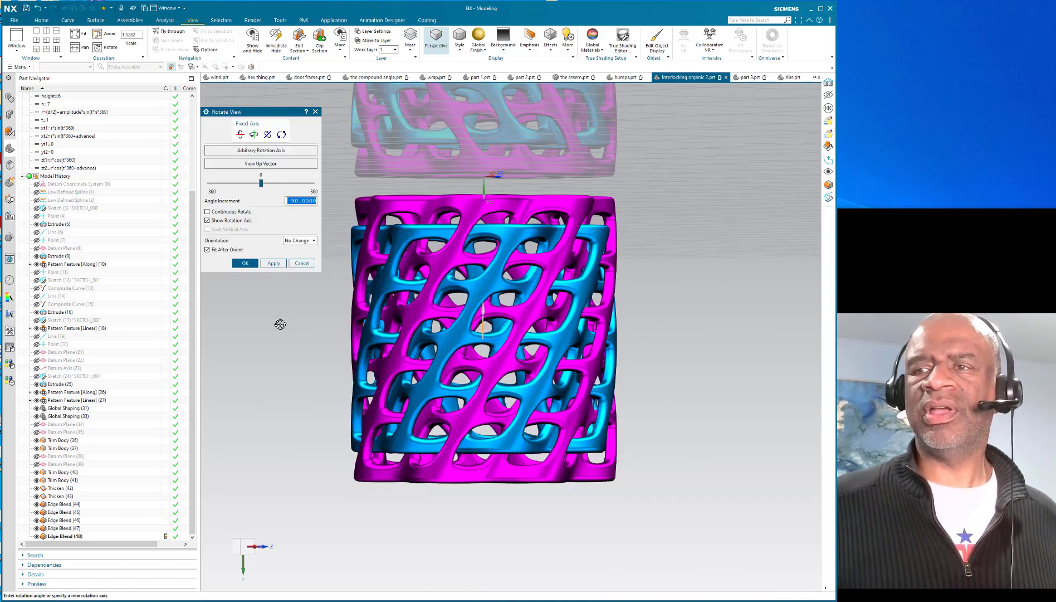
- Tilt the lattice to an oblique view, enable Continuous Rotate, and spin it about its vertical axis
left_click_drag(278, 339, 269, 184)
left_click(208, 212)
left_click_drag(484, 548, 585, 549)
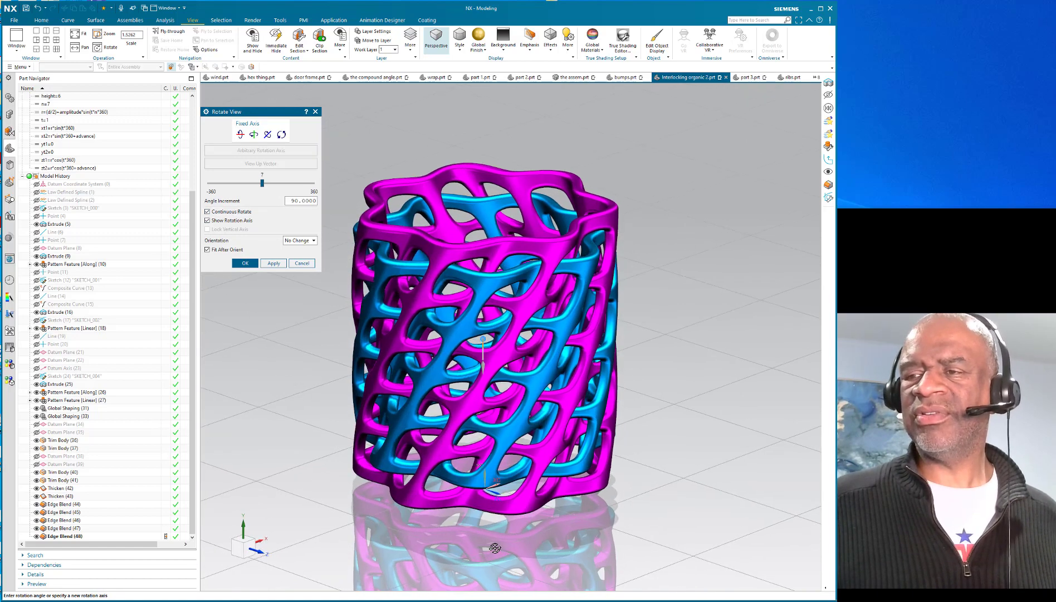